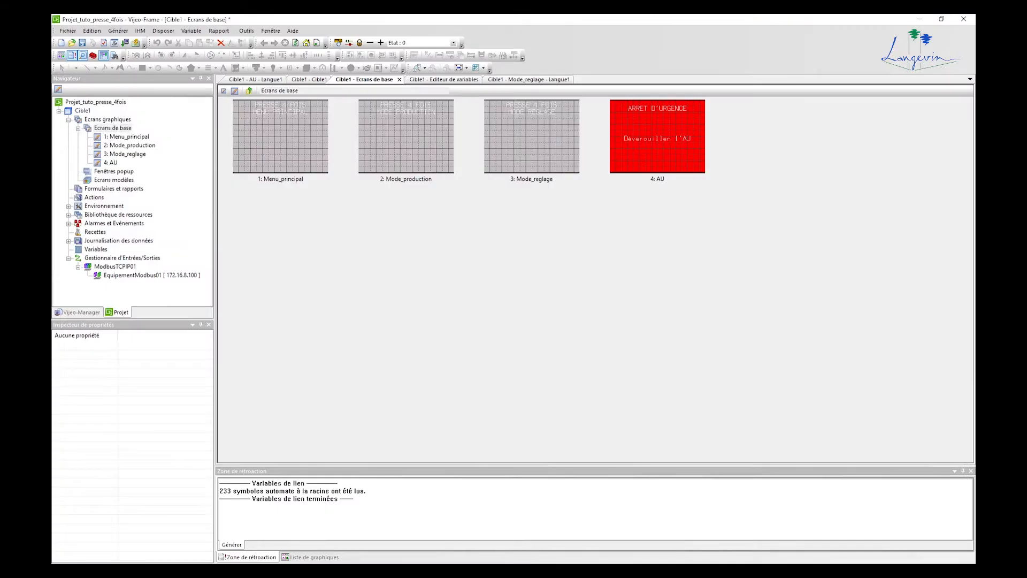
# Step: Open the Menu_principal screen for editing and check its planned layout in the Synthèse_Presse 4 fois Word document
pyautogui.click(310, 150)
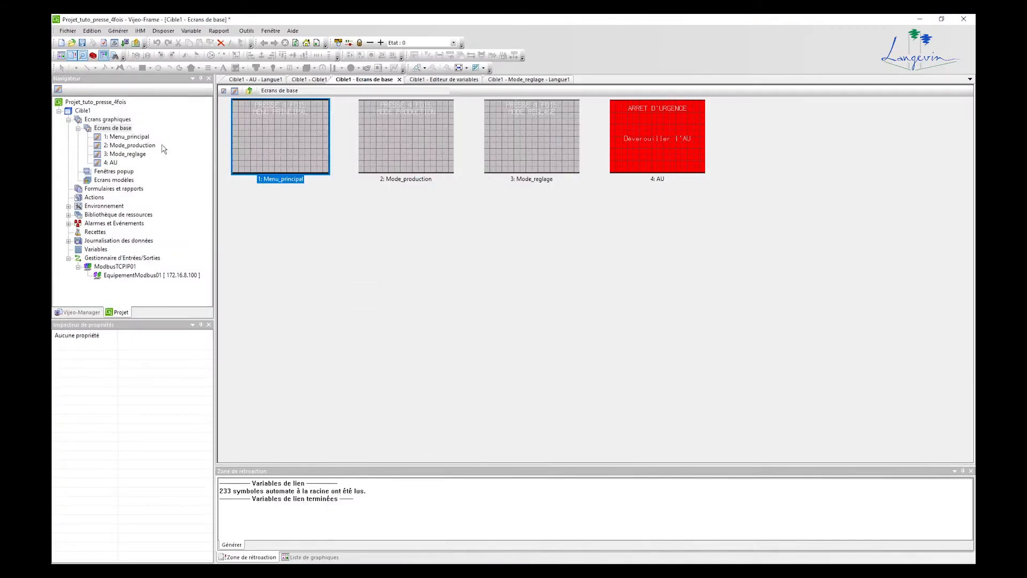
pyautogui.doubleClick(129, 137)
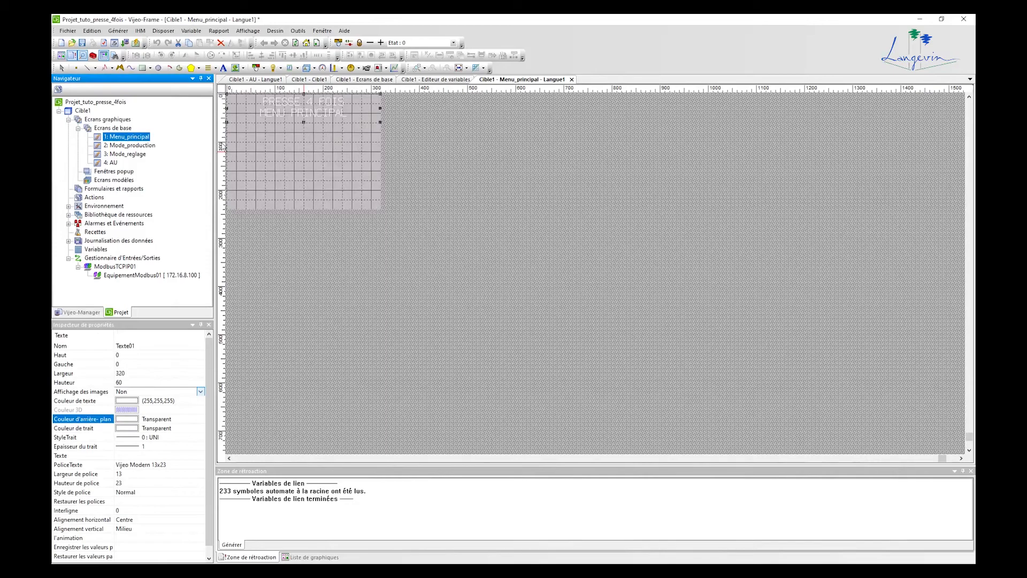
pyautogui.moveTo(398, 570)
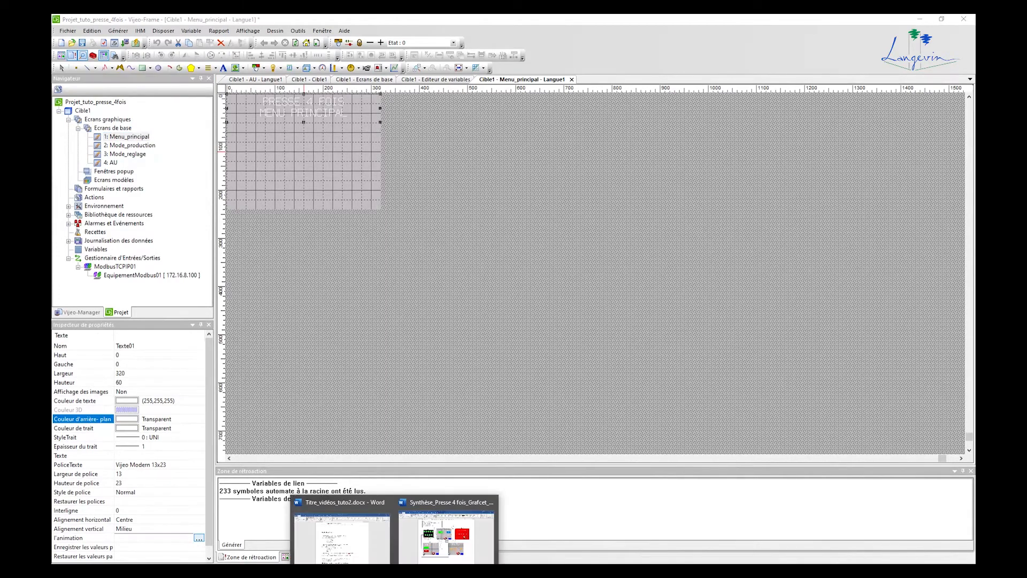
pyautogui.click(423, 535)
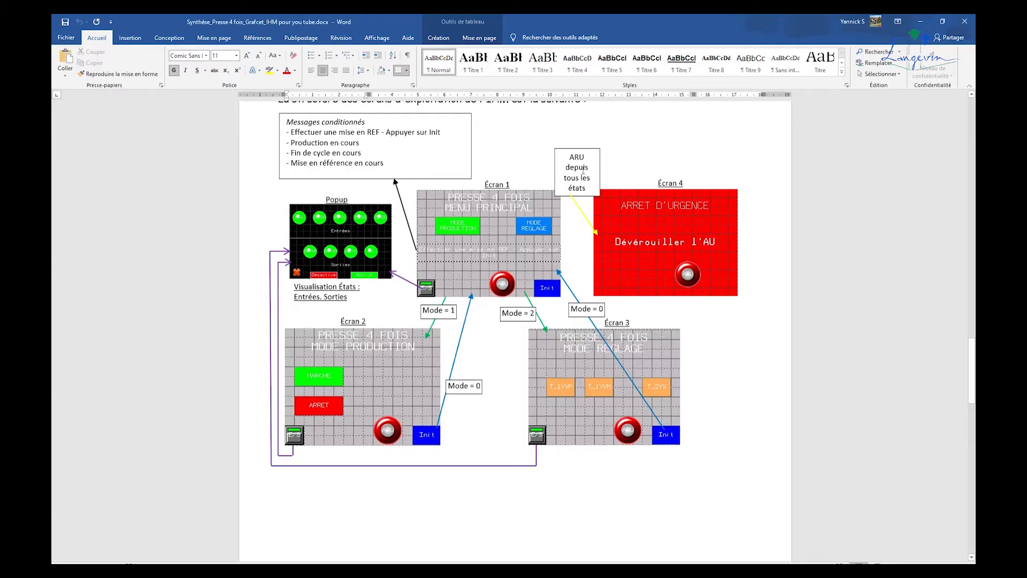
pyautogui.moveTo(632, 26); pyautogui.dragTo(52, 32)
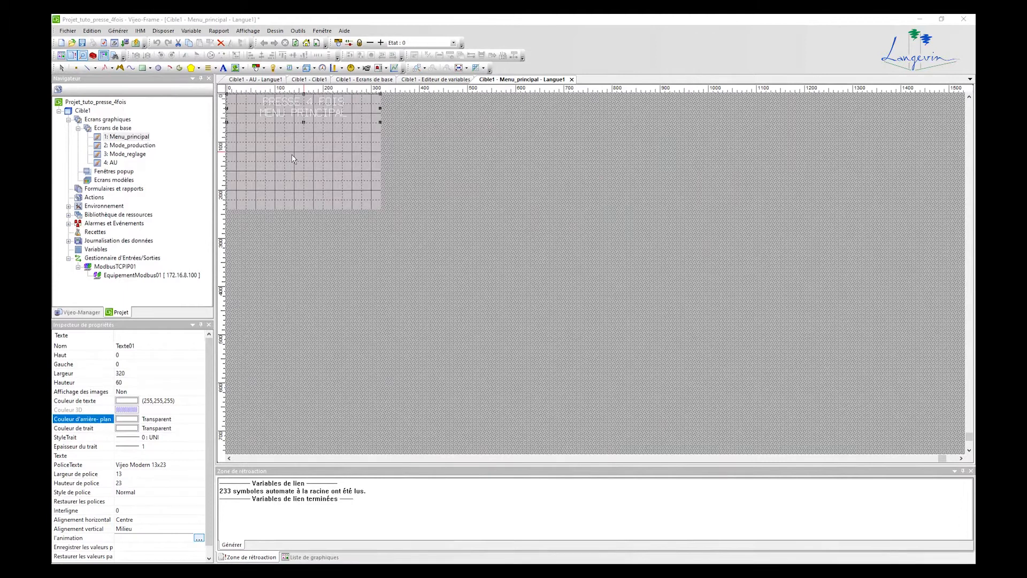
# Step: Place a switch about 100 wide by 40 high beneath the left part of the Menu_principal title, keeping Mot as its press operation
pyautogui.click(256, 67)
pyautogui.moveTo(238, 133); pyautogui.dragTo(284, 152)
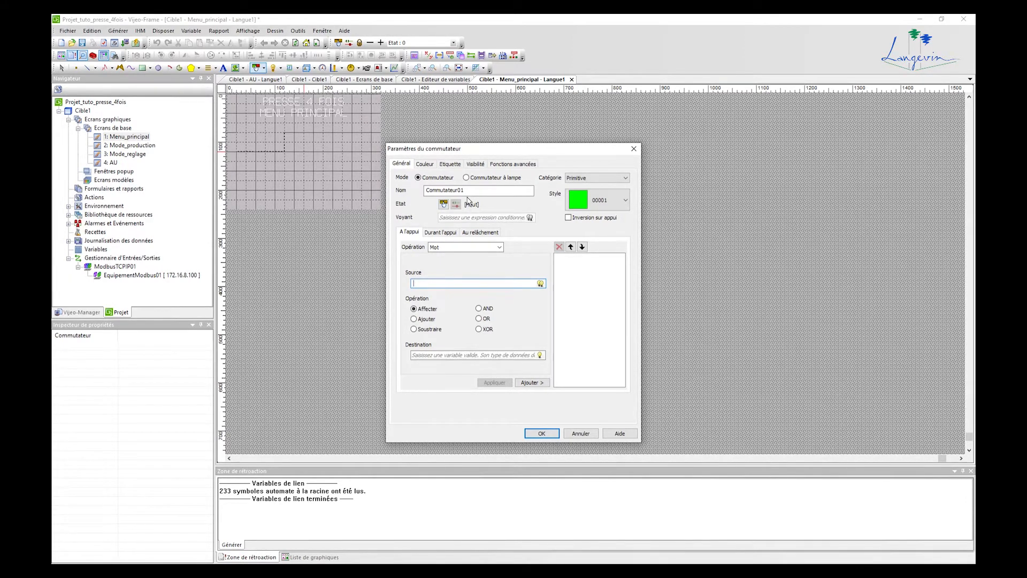
pyautogui.click(458, 249)
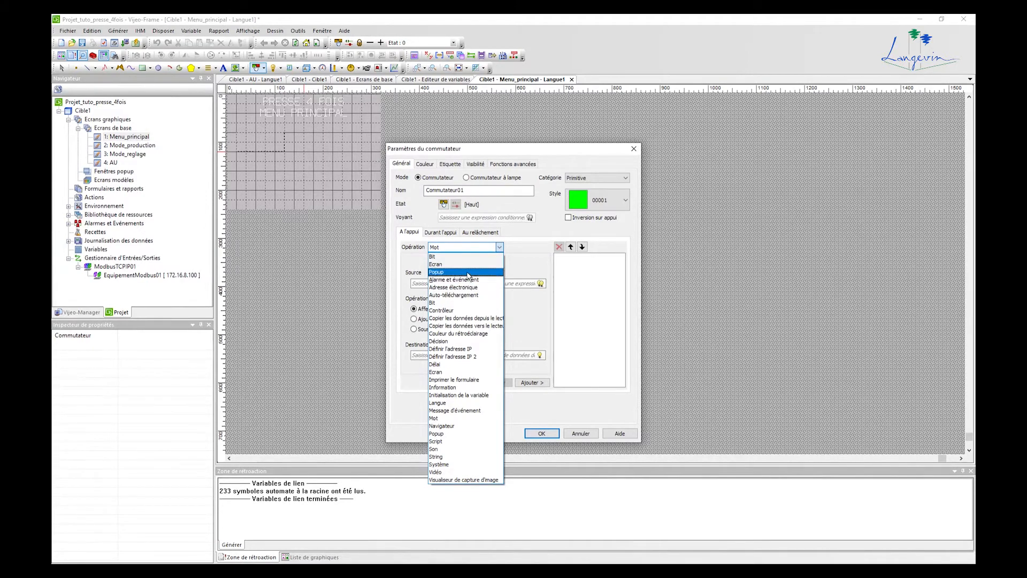
pyautogui.click(529, 255)
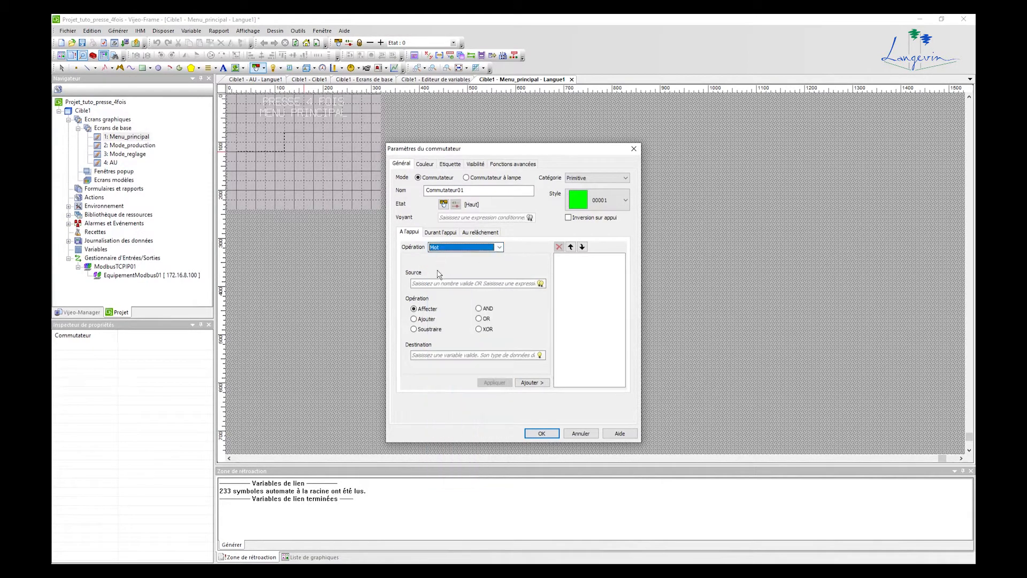
# Step: Add a press operation to the switch that assigns the value 1 to the variable PLC_EquipementModbus01.Mode
pyautogui.click(439, 283)
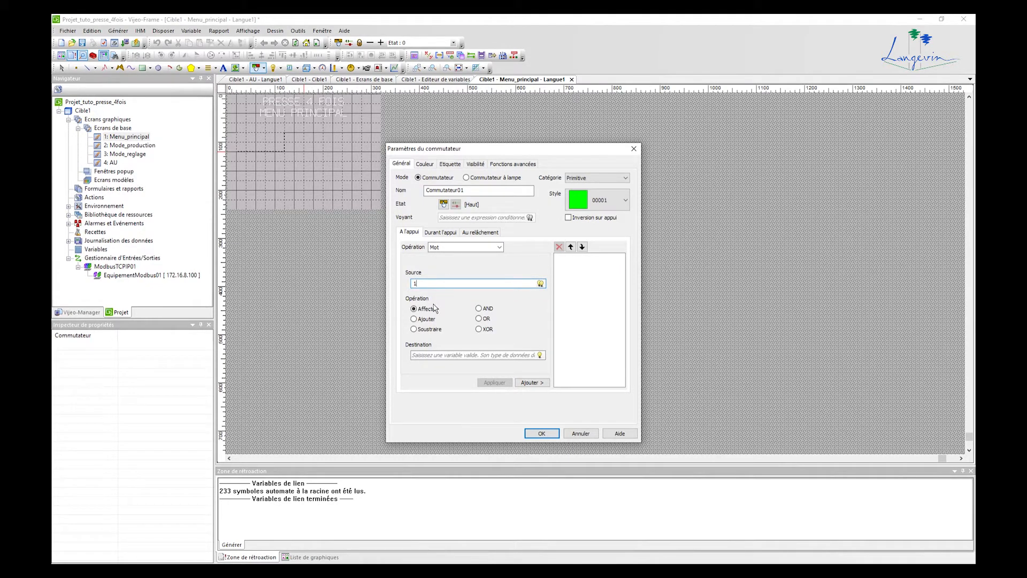
pyautogui.click(541, 355)
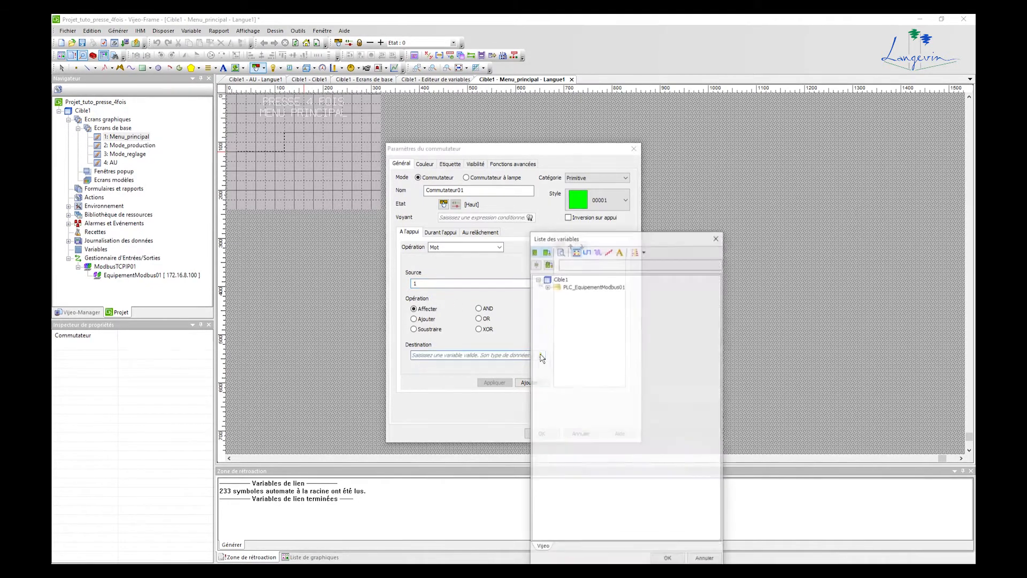
pyautogui.click(547, 287)
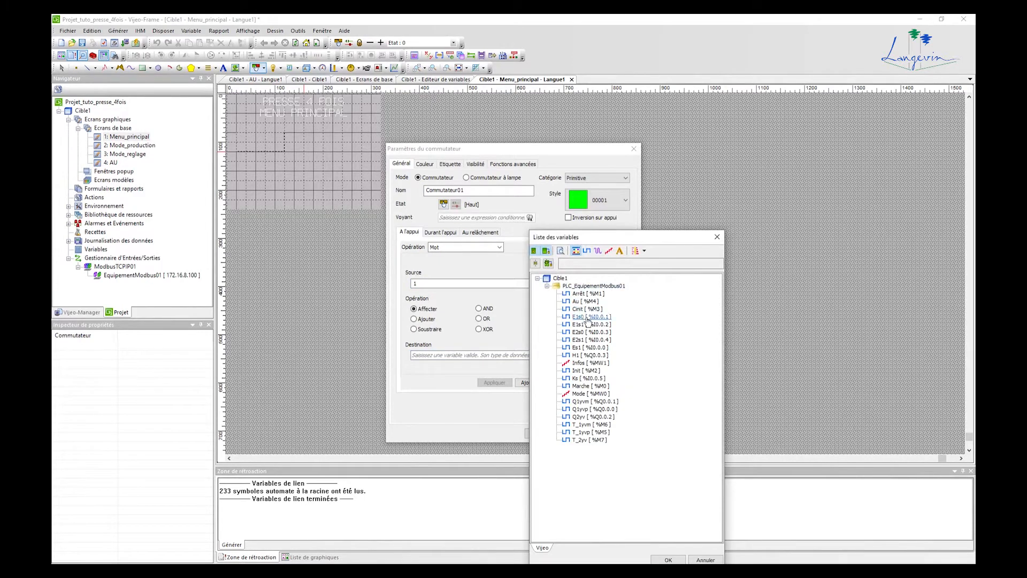
pyautogui.click(595, 396)
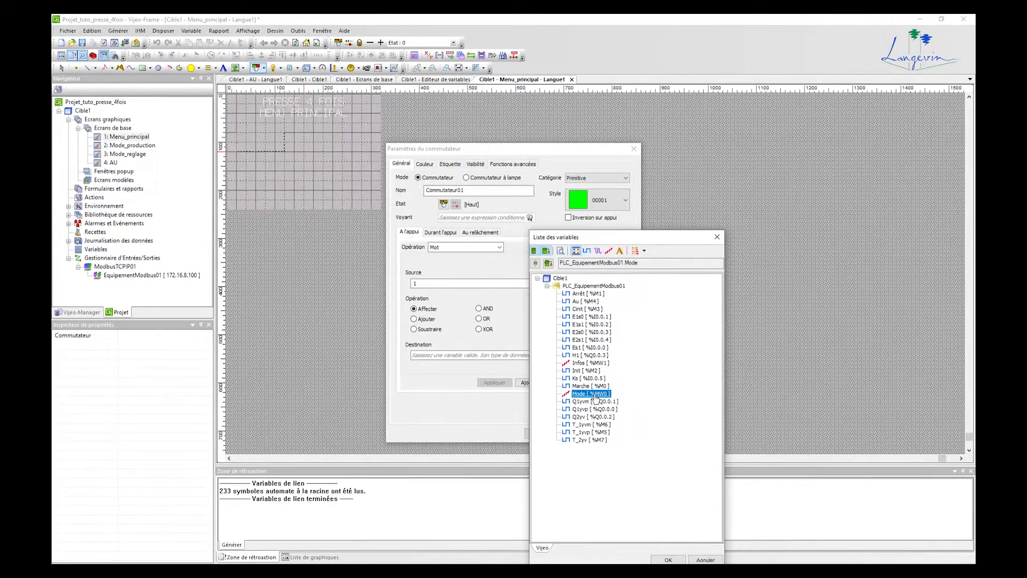
pyautogui.click(668, 559)
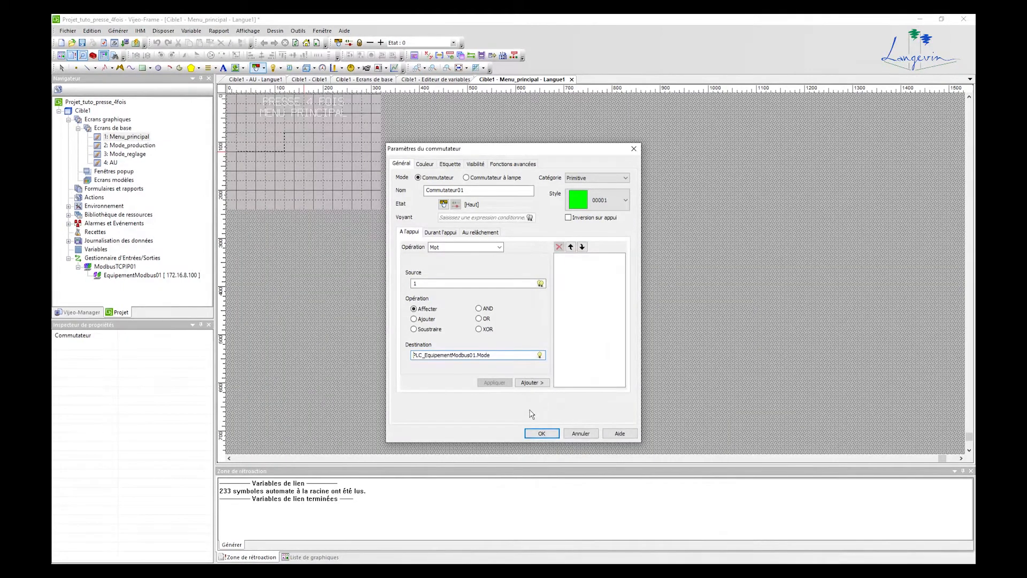
pyautogui.click(531, 383)
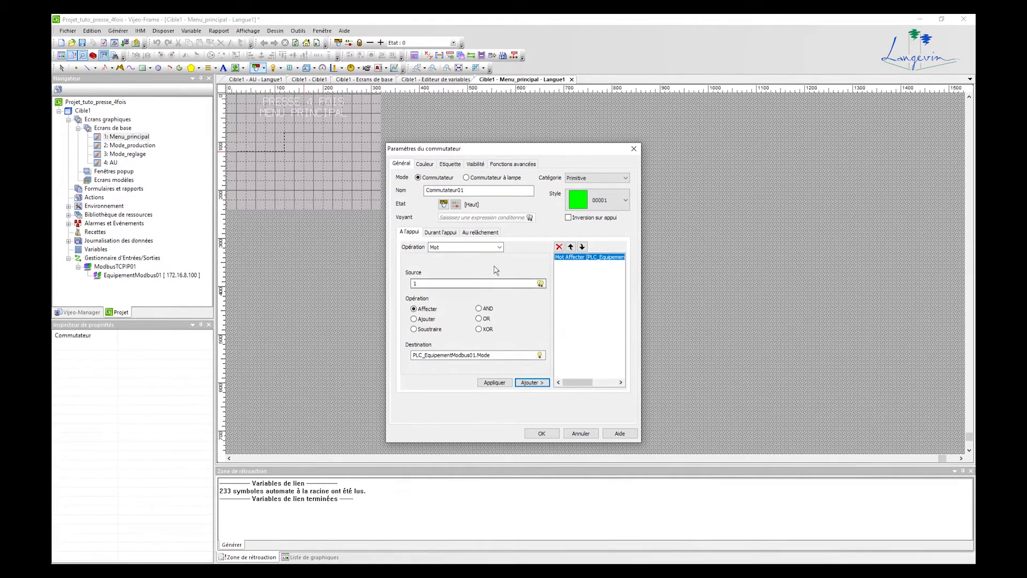
# Step: Add a second press operation of type Ecran that changes to screen 2: Mode_production
pyautogui.click(491, 248)
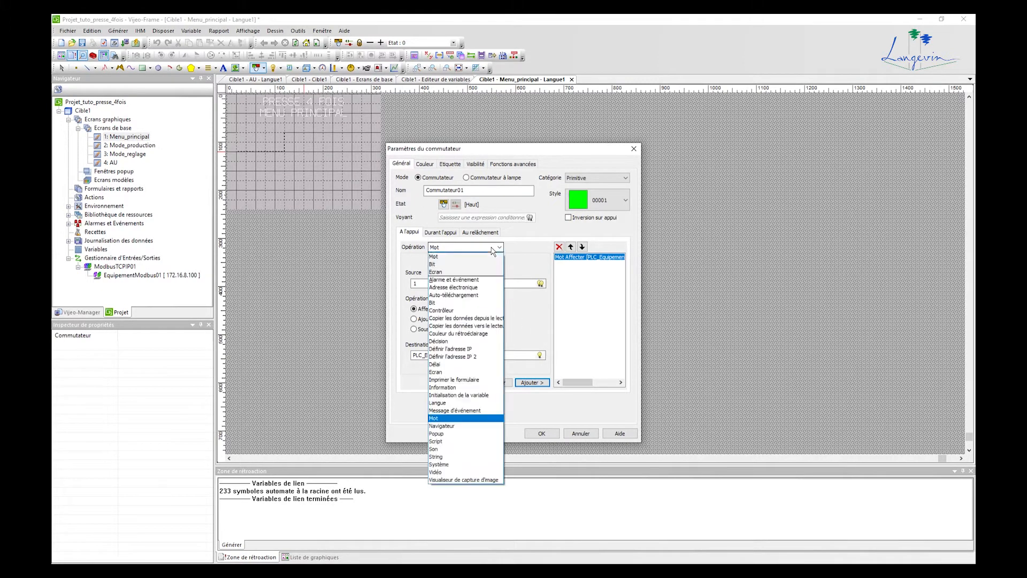
pyautogui.click(473, 272)
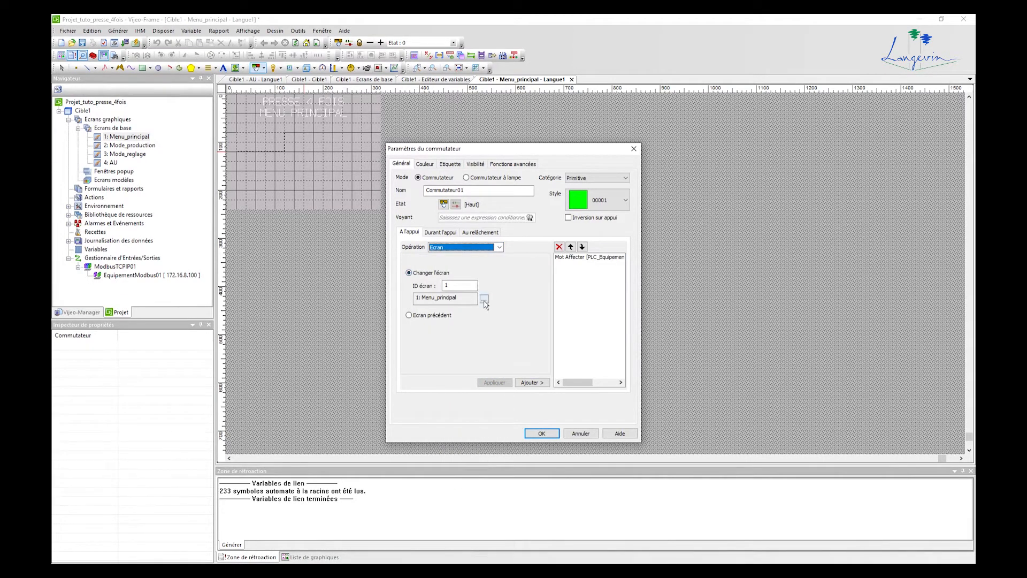
pyautogui.click(485, 299)
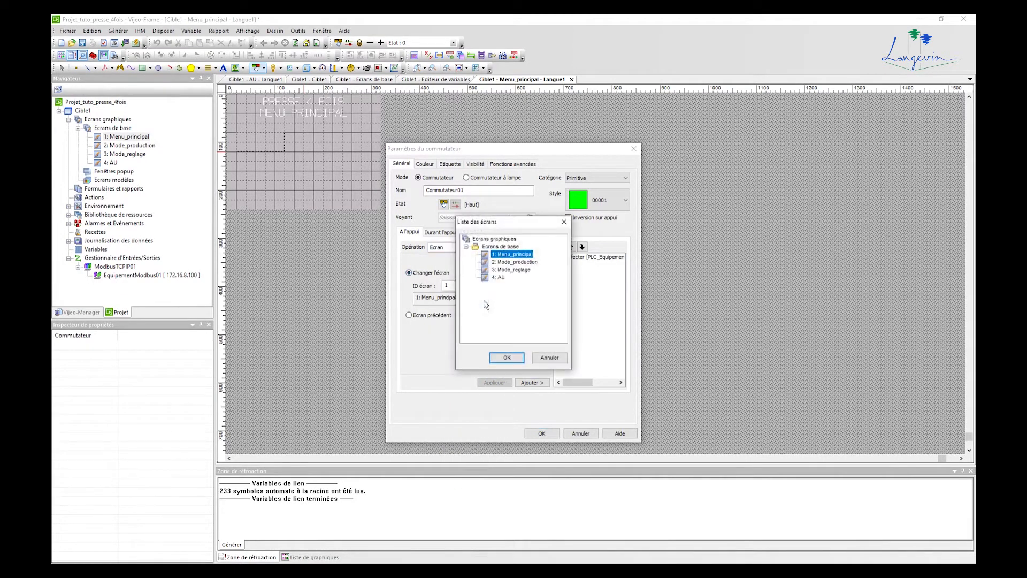
pyautogui.click(505, 264)
pyautogui.doubleClick(513, 266)
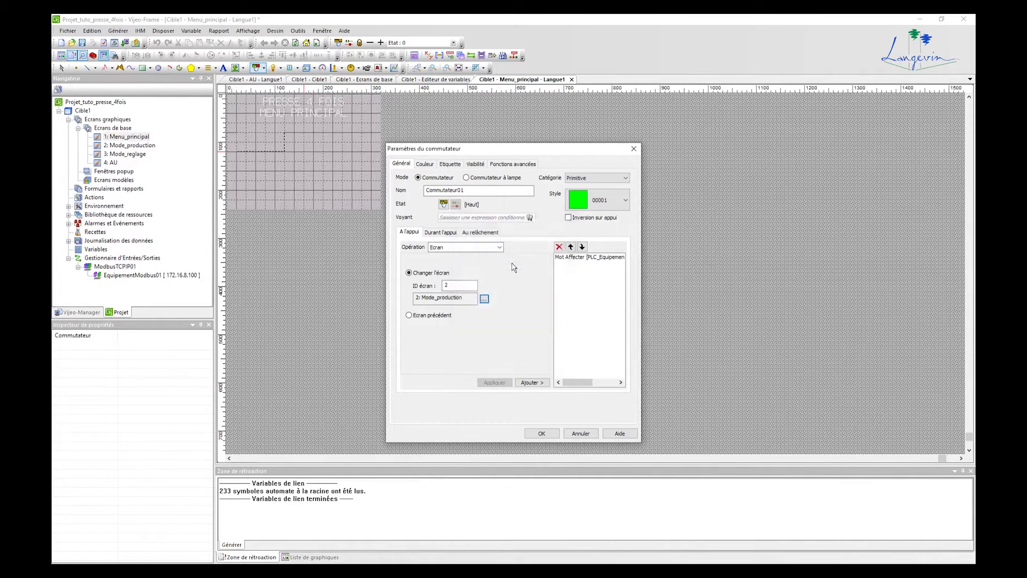
pyautogui.click(540, 383)
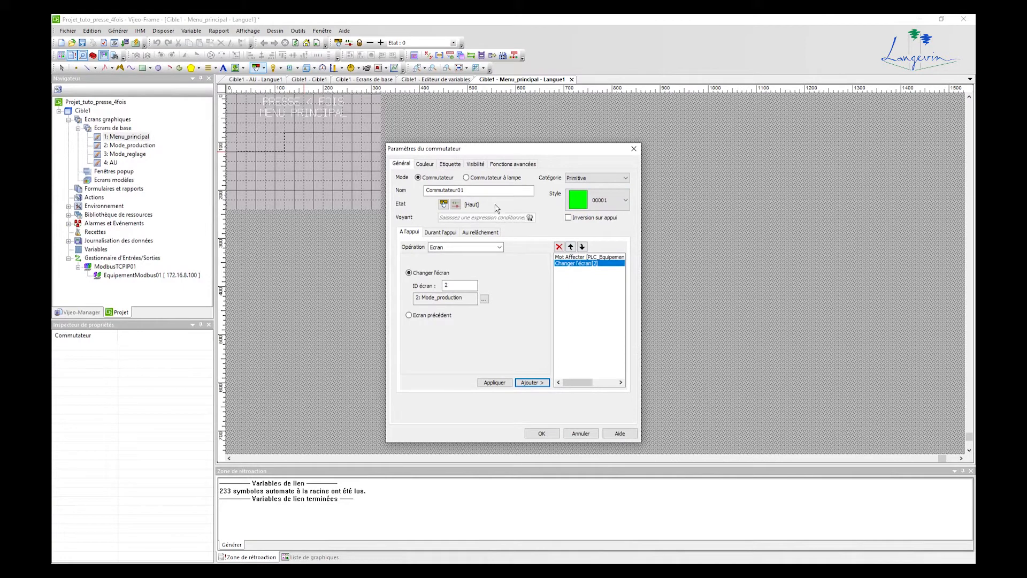
# Step: Give the switch a static label reading MODE PRODUCTION and confirm its settings
pyautogui.click(451, 164)
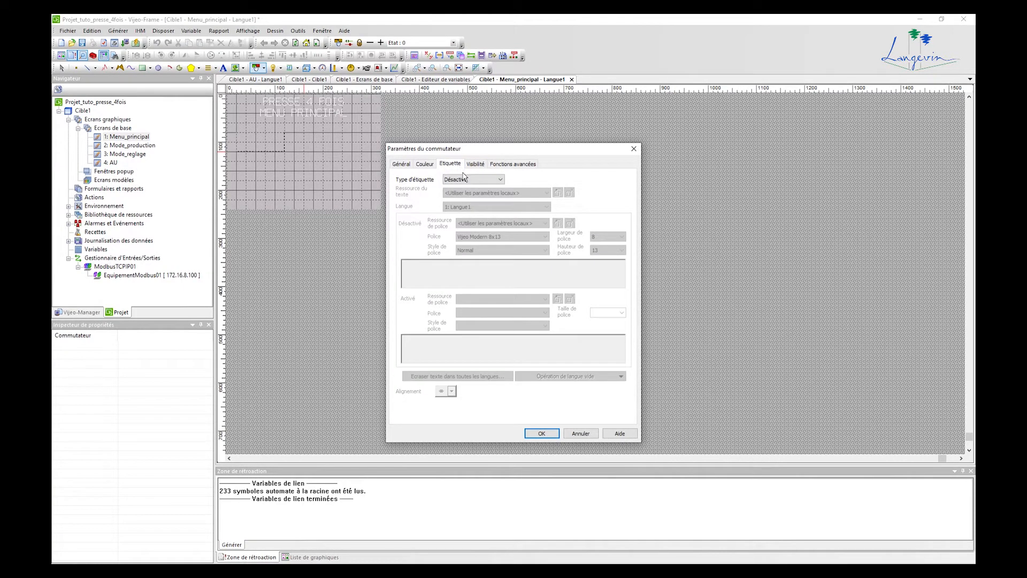
pyautogui.click(482, 179)
pyautogui.click(475, 196)
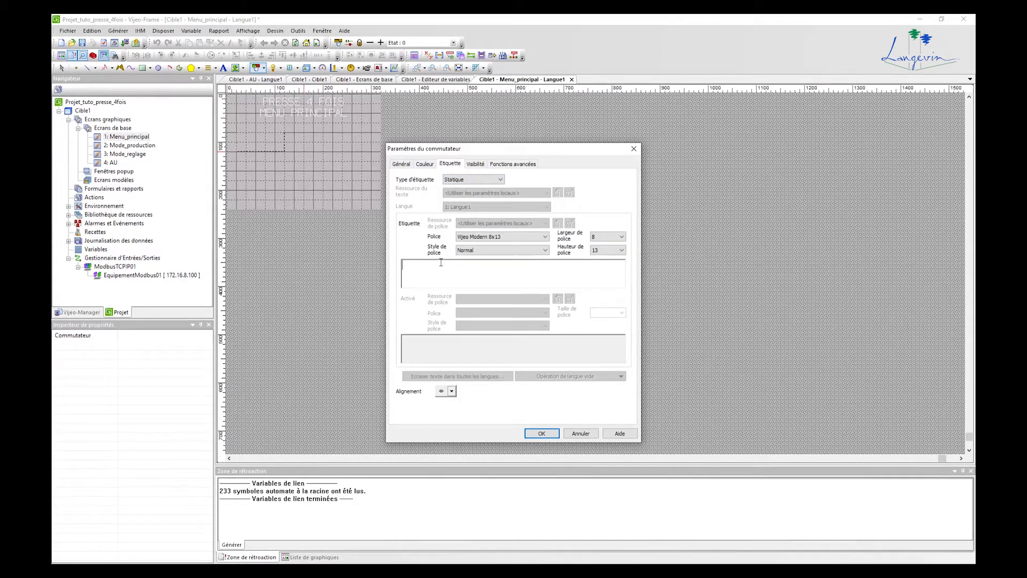
pyautogui.write('MODE PRODUCTION')
pyautogui.click(542, 433)
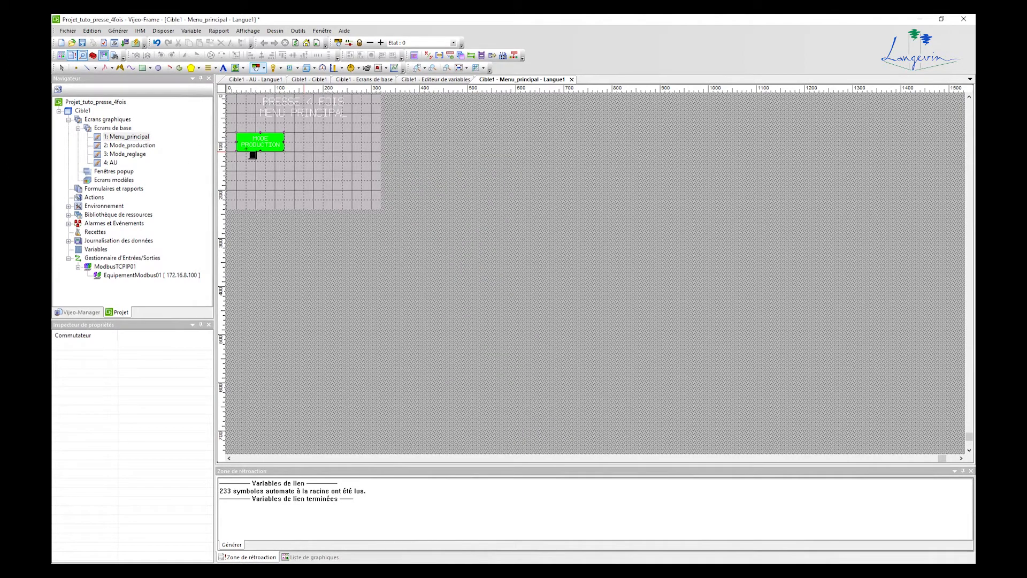
# Step: Draw a second switch to the right of the MODE PRODUCTION switch, aligned with it and of equal height
pyautogui.hscroll(-3, 248, 149)
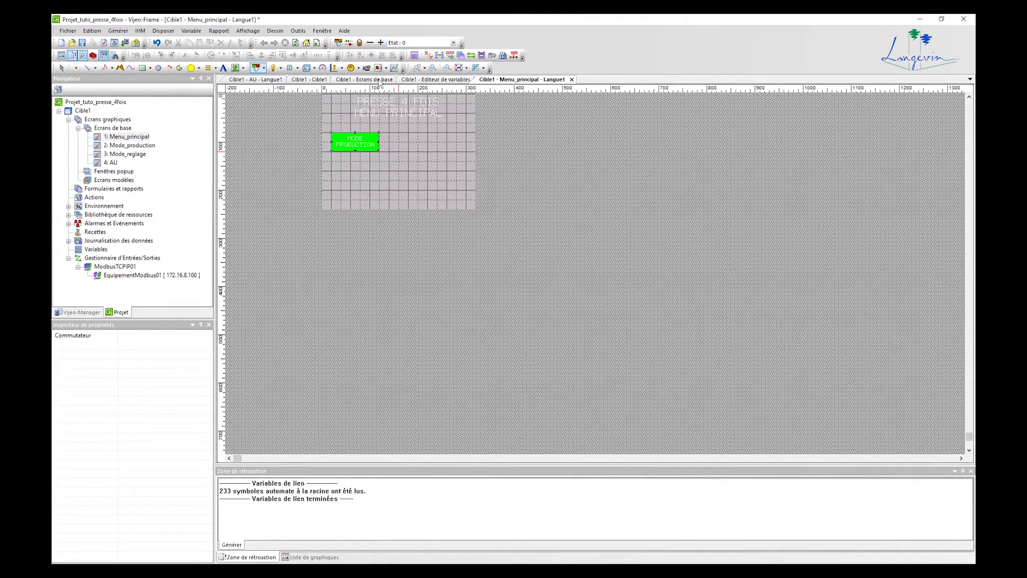
pyautogui.click(437, 69)
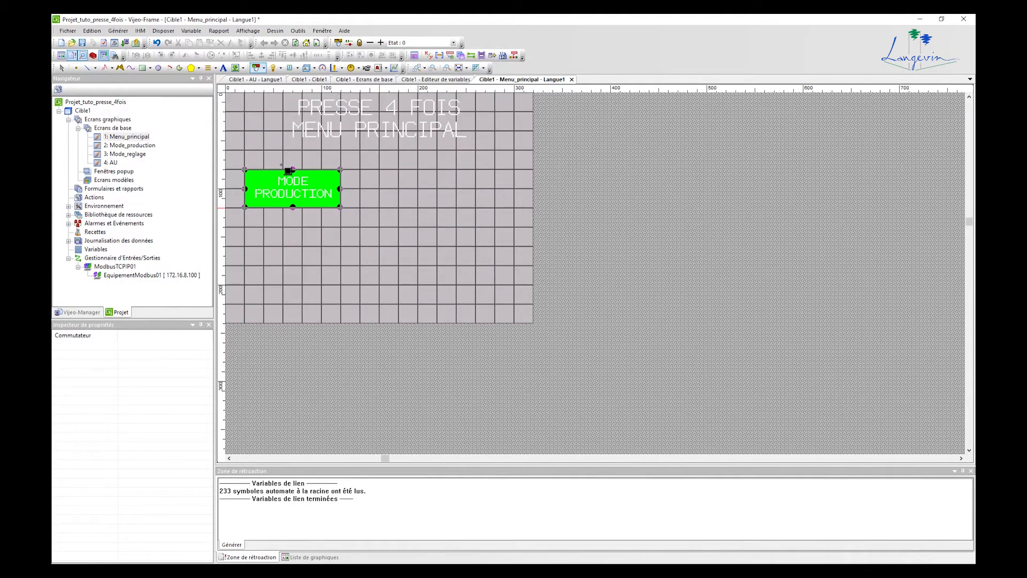
pyautogui.click(62, 68)
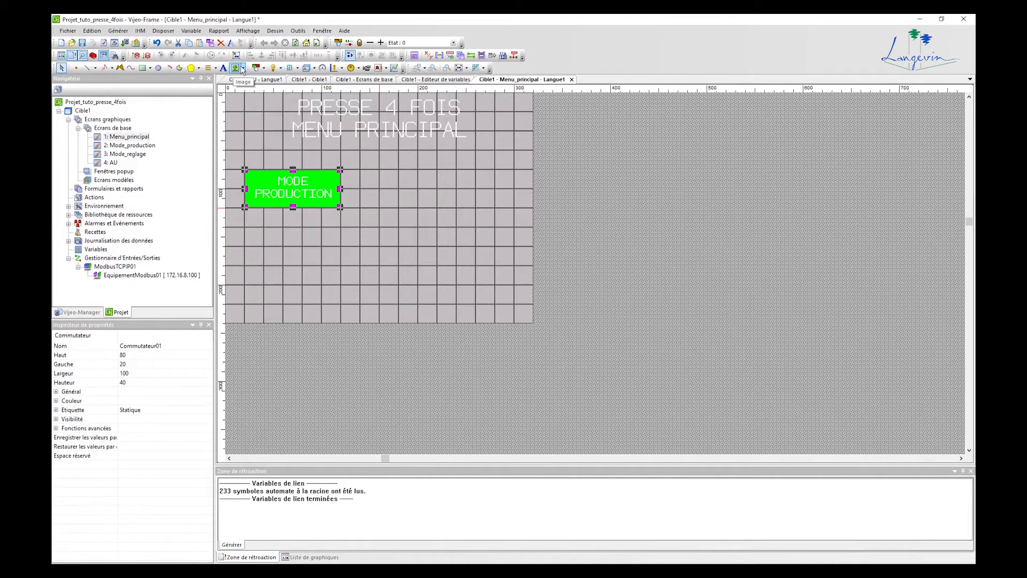
pyautogui.click(256, 68)
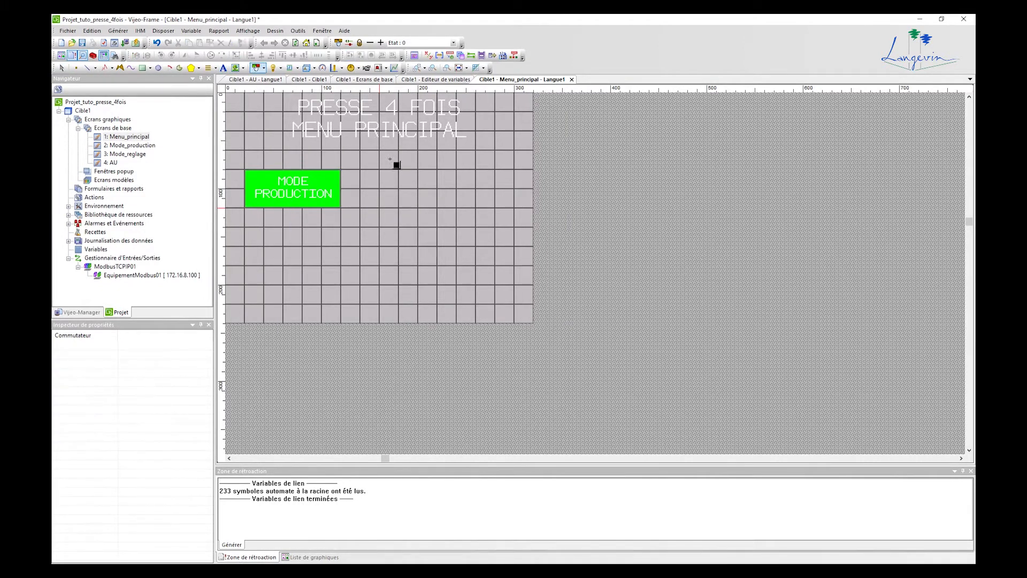
pyautogui.moveTo(406, 169); pyautogui.dragTo(519, 207)
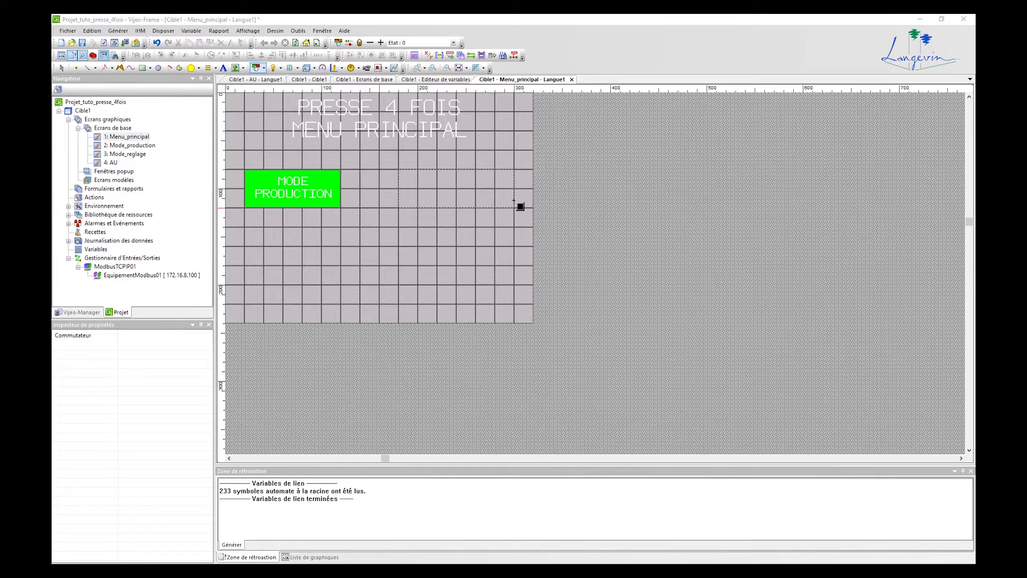
pyautogui.click(603, 204)
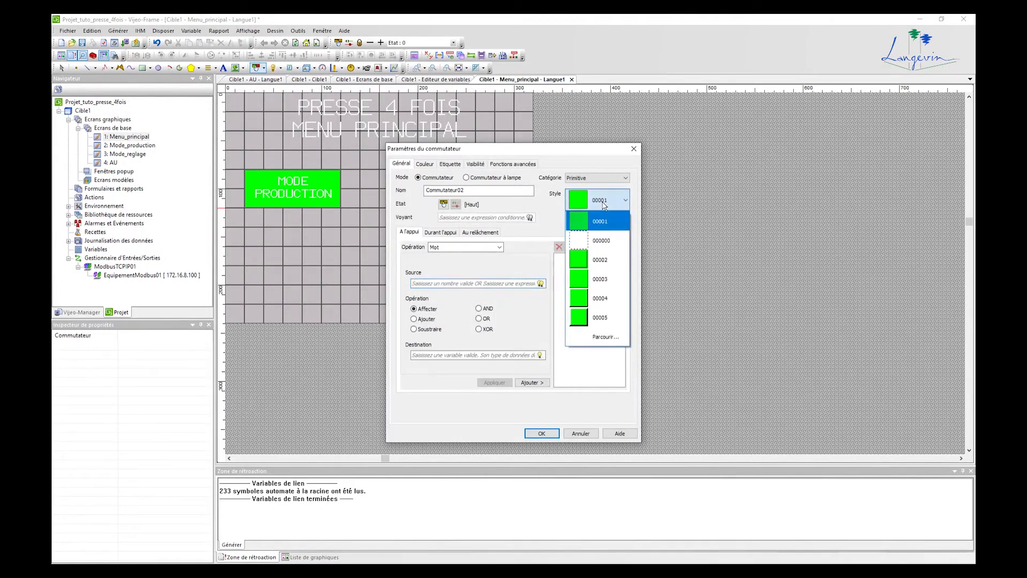
pyautogui.click(605, 337)
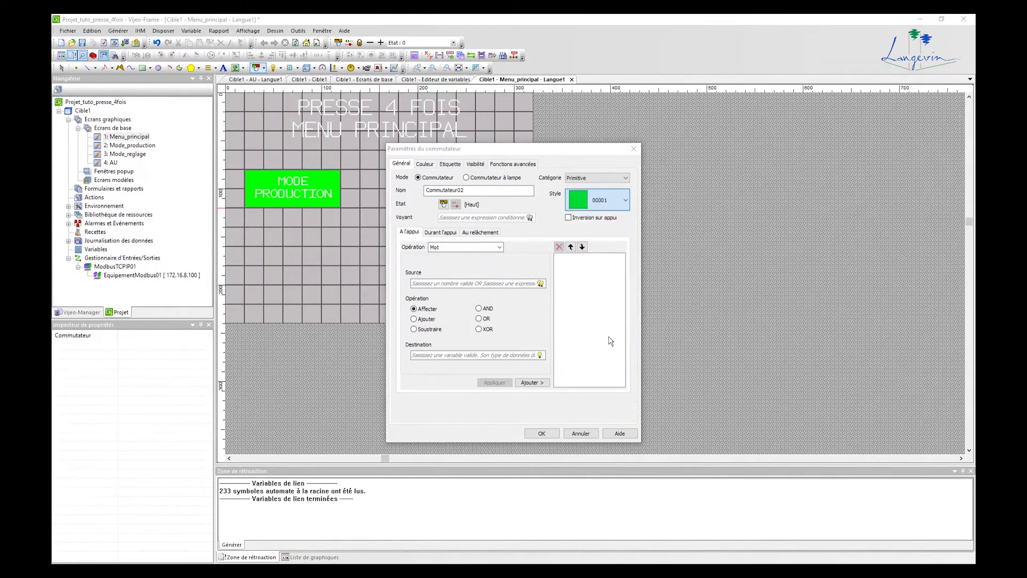
pyautogui.scroll(-10, 536, 294)
pyautogui.click(618, 386)
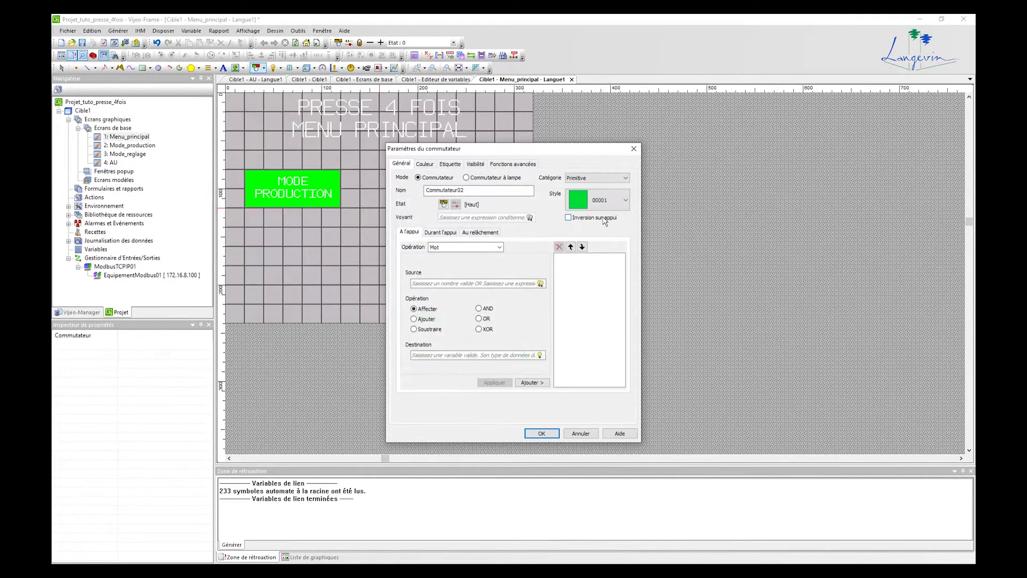
pyautogui.click(596, 178)
pyautogui.click(596, 187)
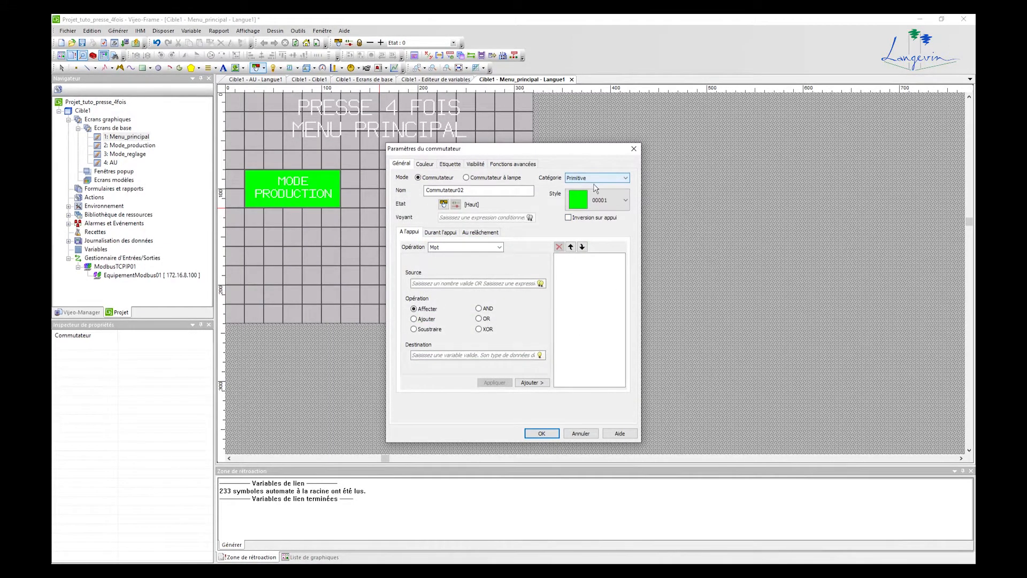
pyautogui.click(599, 201)
pyautogui.click(598, 337)
pyautogui.scroll(-15, 587, 314)
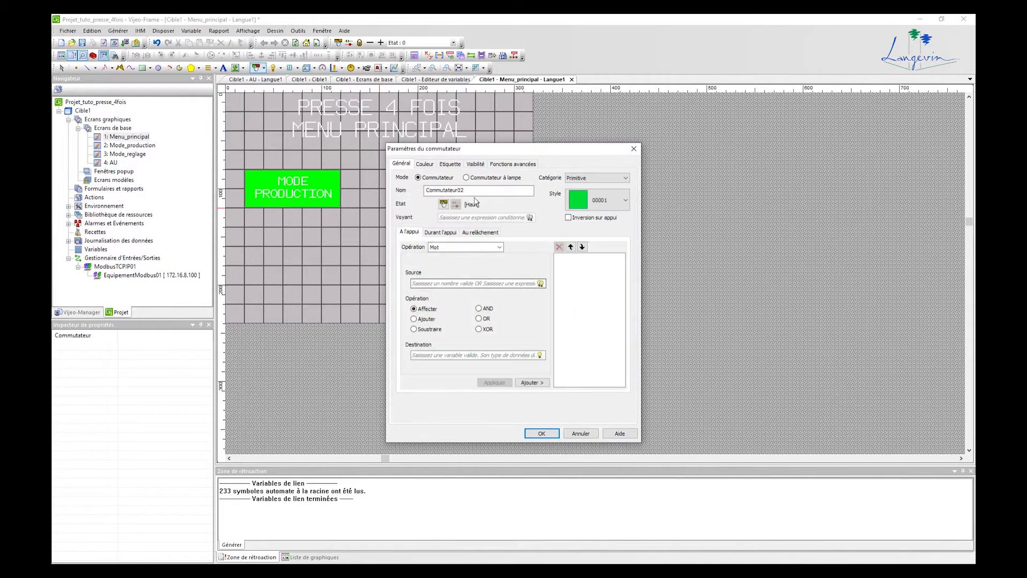
# Step: Set the foreground colour of the second switch to blue
pyautogui.click(451, 164)
pyautogui.click(465, 164)
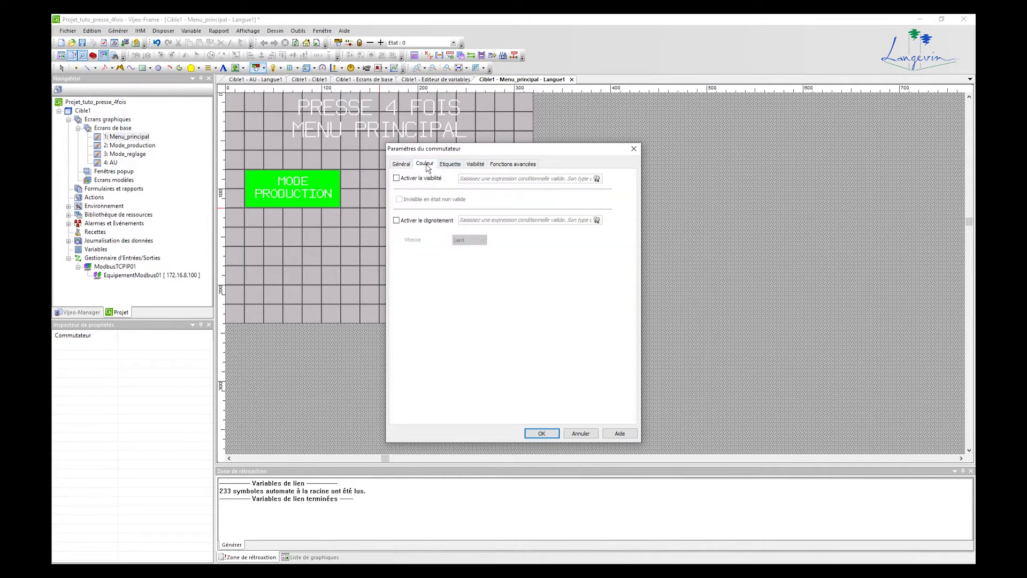
pyautogui.click(425, 164)
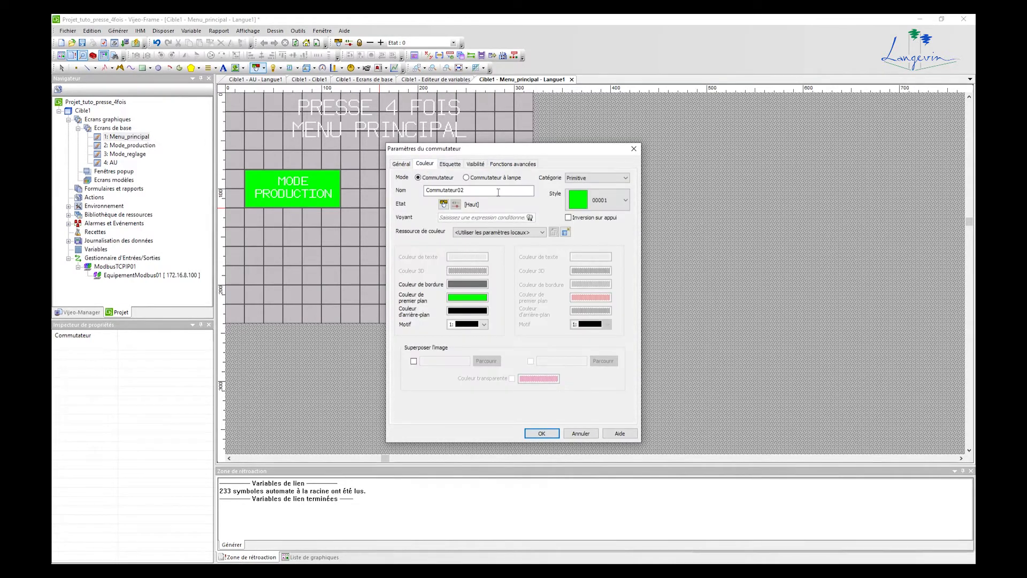
pyautogui.click(475, 298)
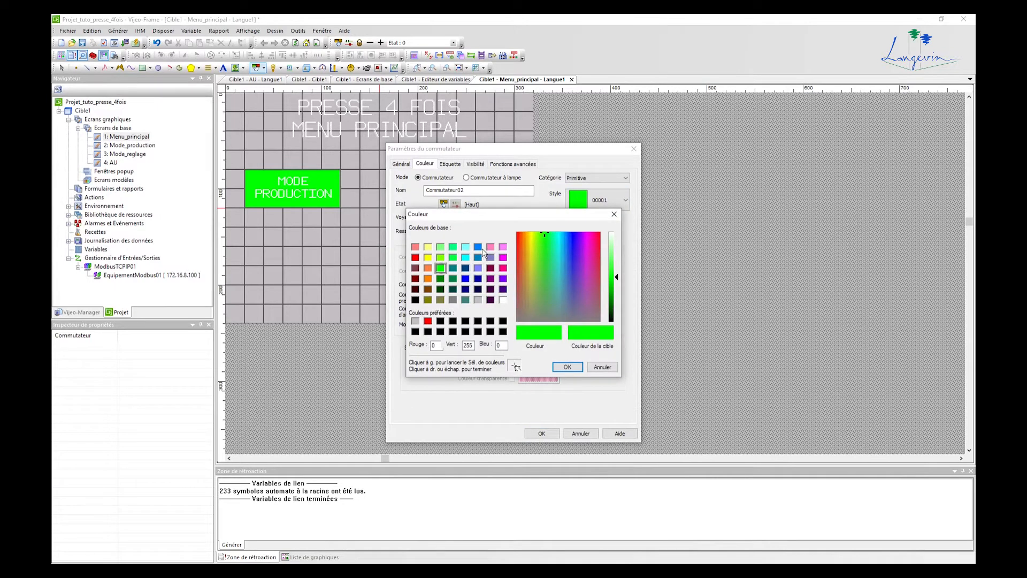
pyautogui.click(478, 247)
pyautogui.click(567, 366)
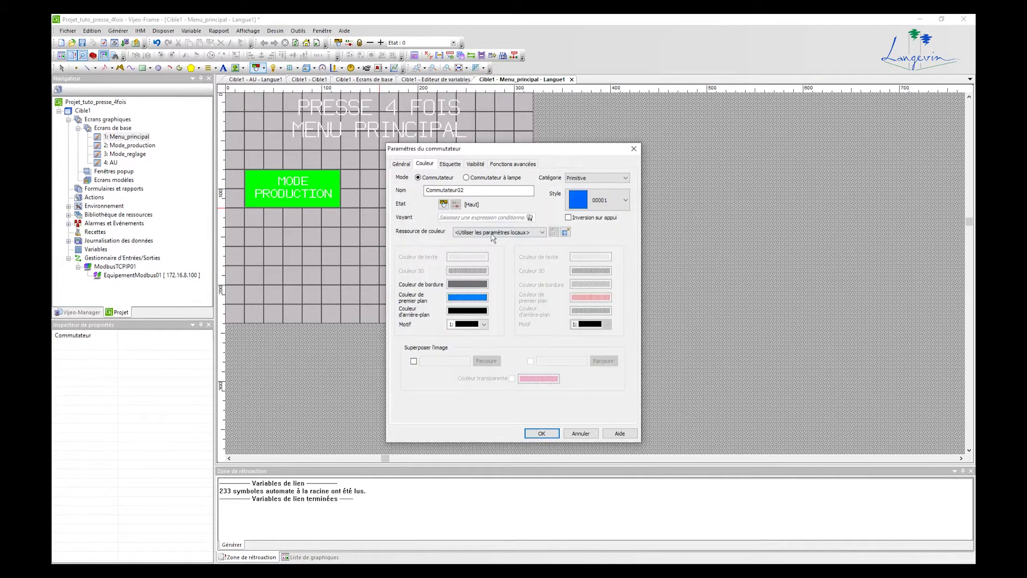
# Step: Add a press operation of type Mot to the blue switch that assigns the value 2 to PLC_EquipementModbus01.Mode
pyautogui.click(401, 163)
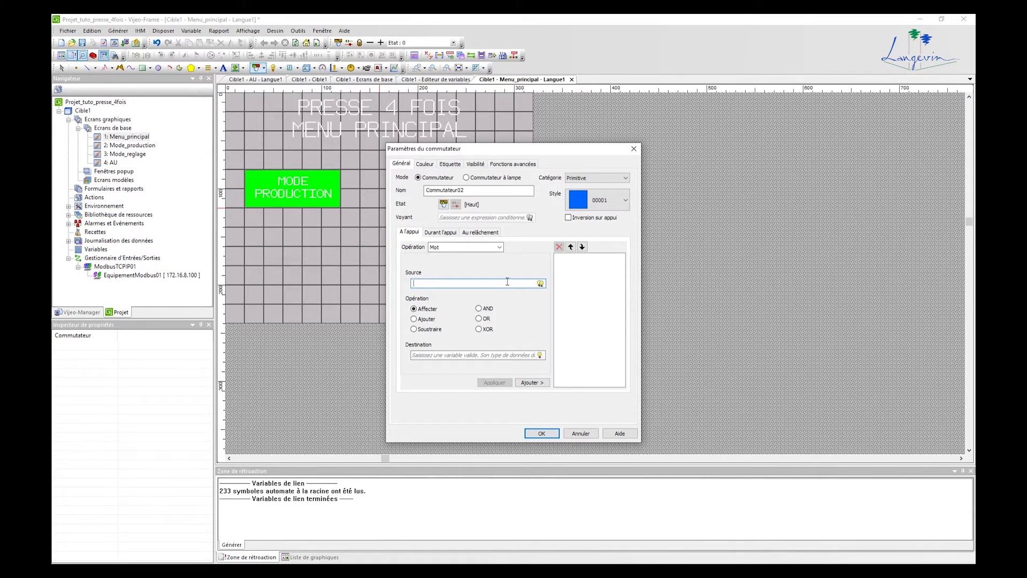
pyautogui.click(539, 355)
pyautogui.doubleClick(571, 287)
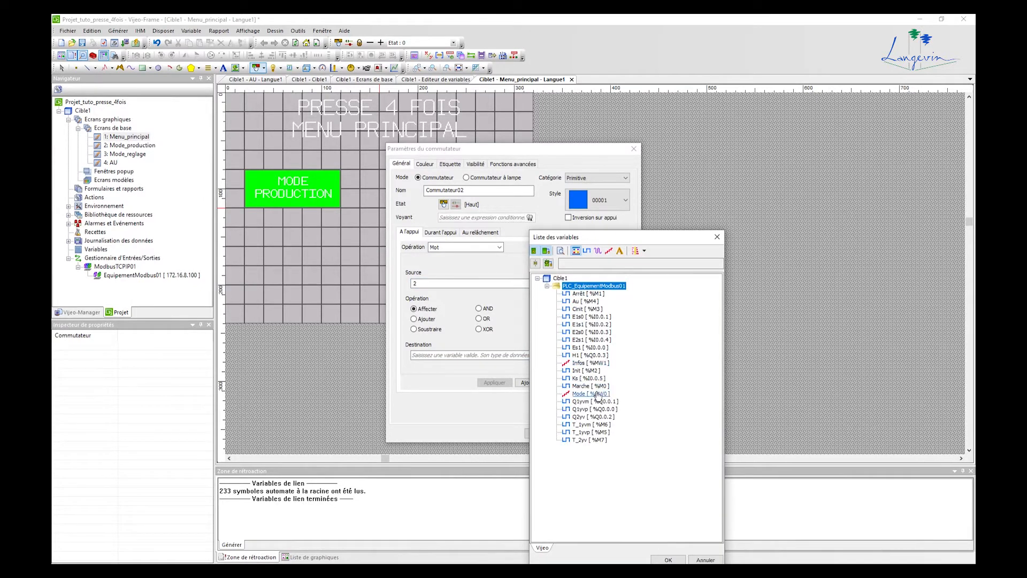
pyautogui.click(580, 393)
pyautogui.click(669, 560)
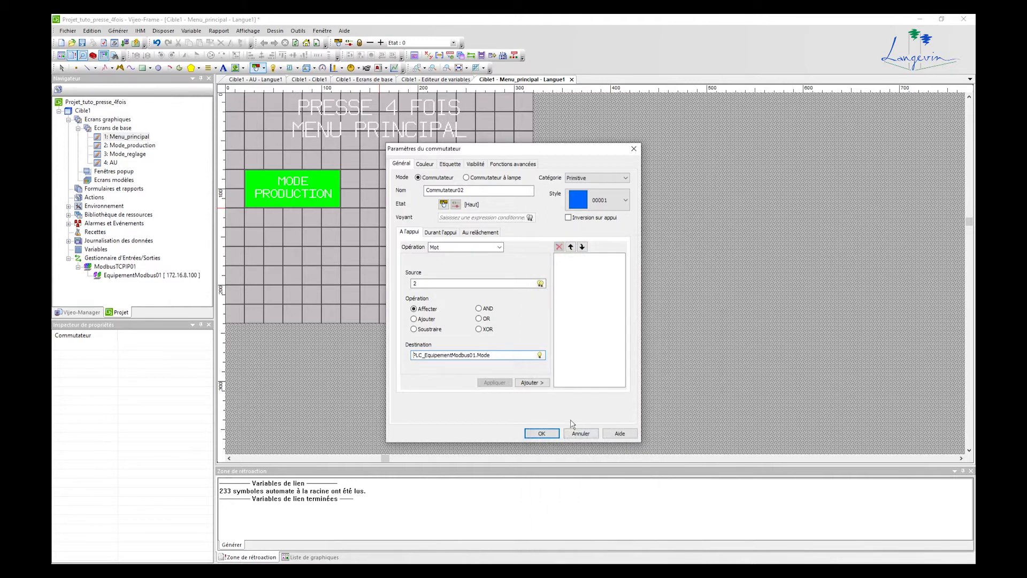
pyautogui.click(542, 383)
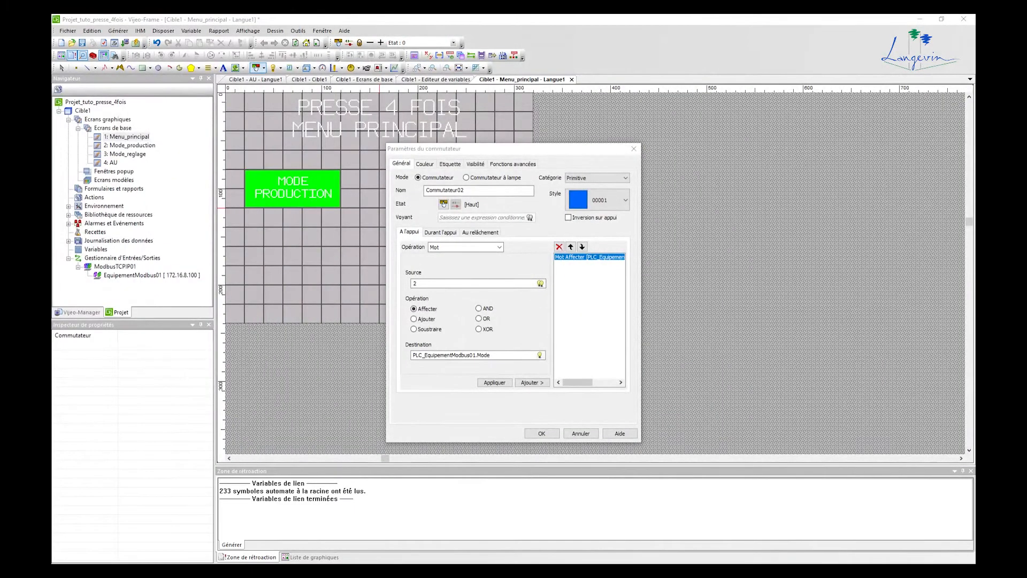
# Step: Add a second press operation of type Ecran that changes to screen 3: Mode_reglage, and confirm the switch settings
pyautogui.click(486, 247)
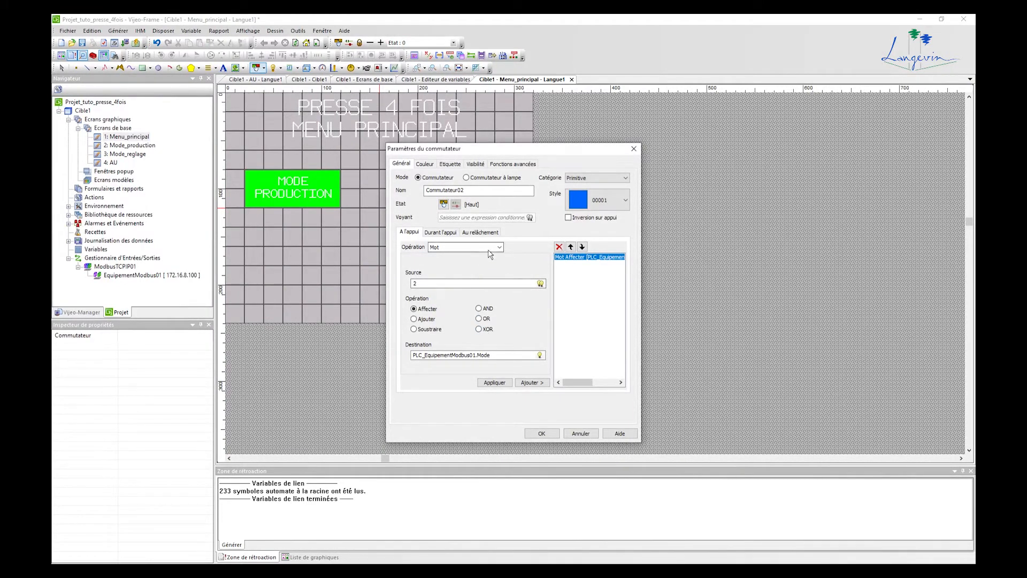
pyautogui.click(481, 264)
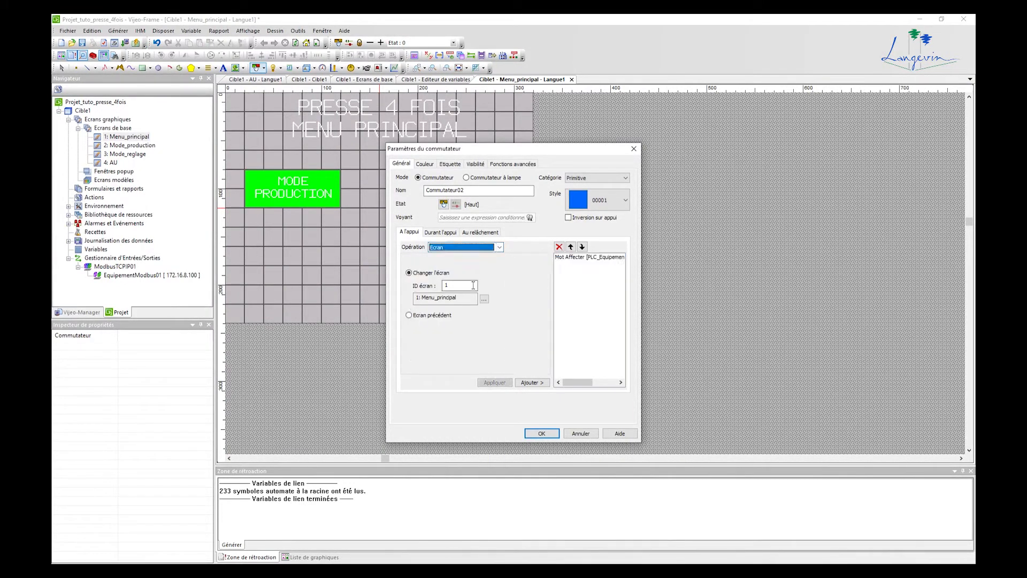
pyautogui.click(484, 300)
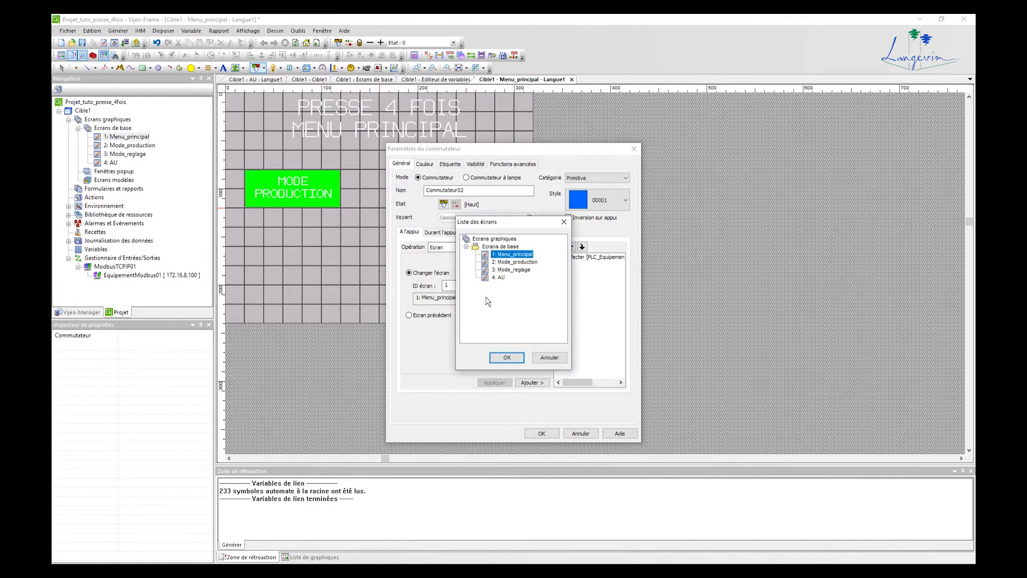
pyautogui.click(514, 270)
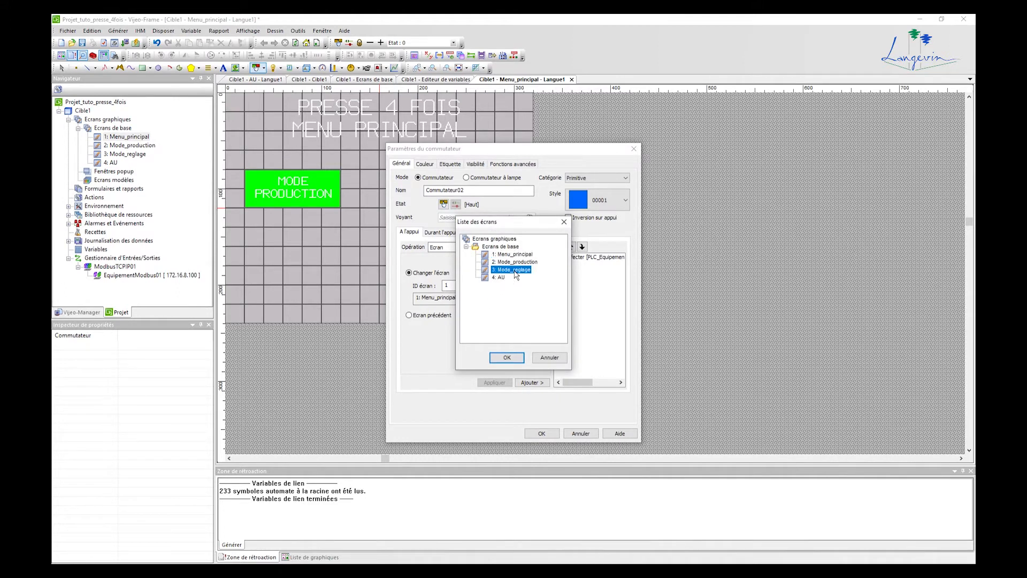
pyautogui.click(507, 357)
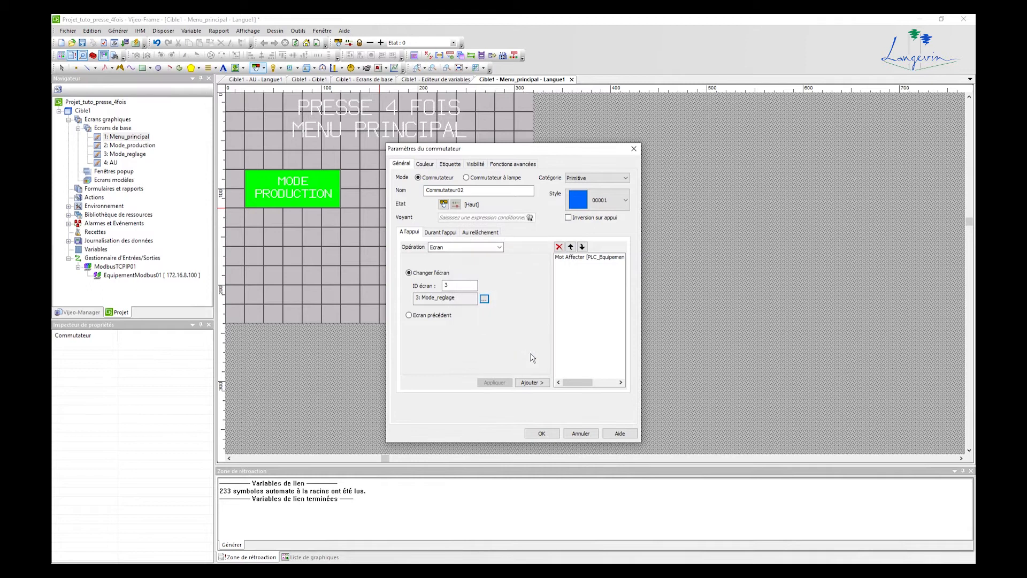
pyautogui.click(528, 383)
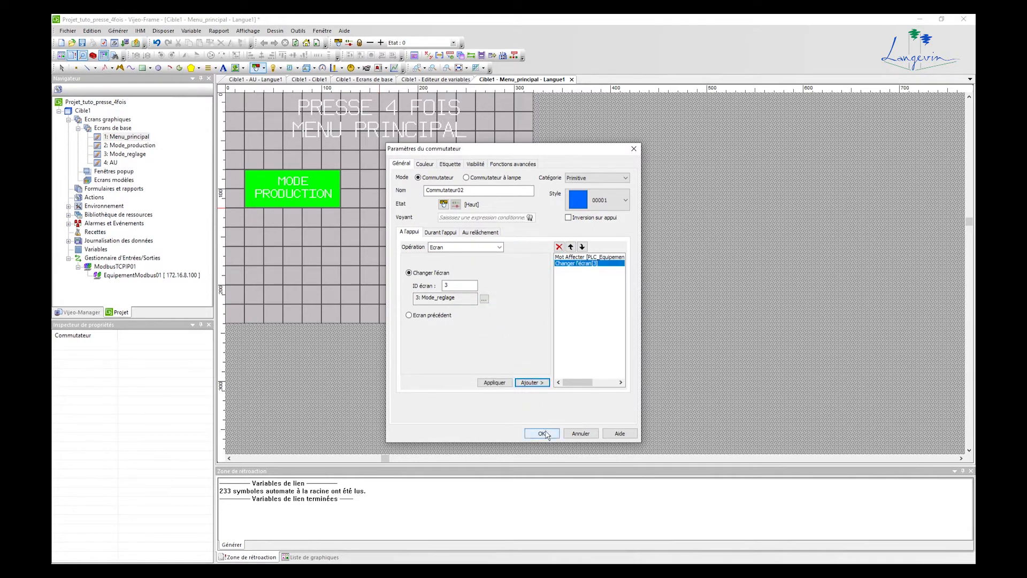
pyautogui.click(542, 433)
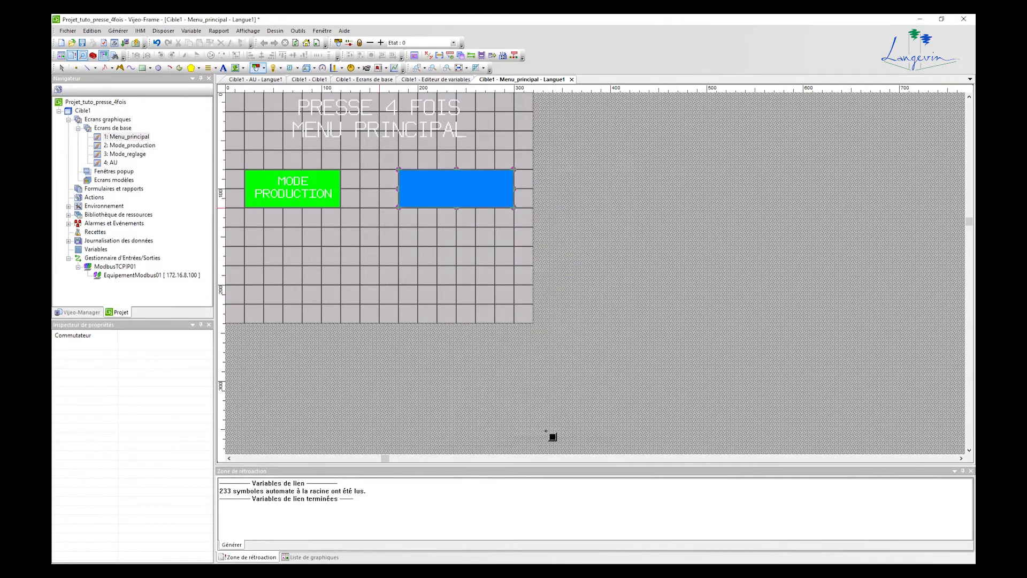
# Step: Give the blue switch a static label reading MODE REGLAGE
pyautogui.click(465, 182)
pyautogui.doubleClick(465, 183)
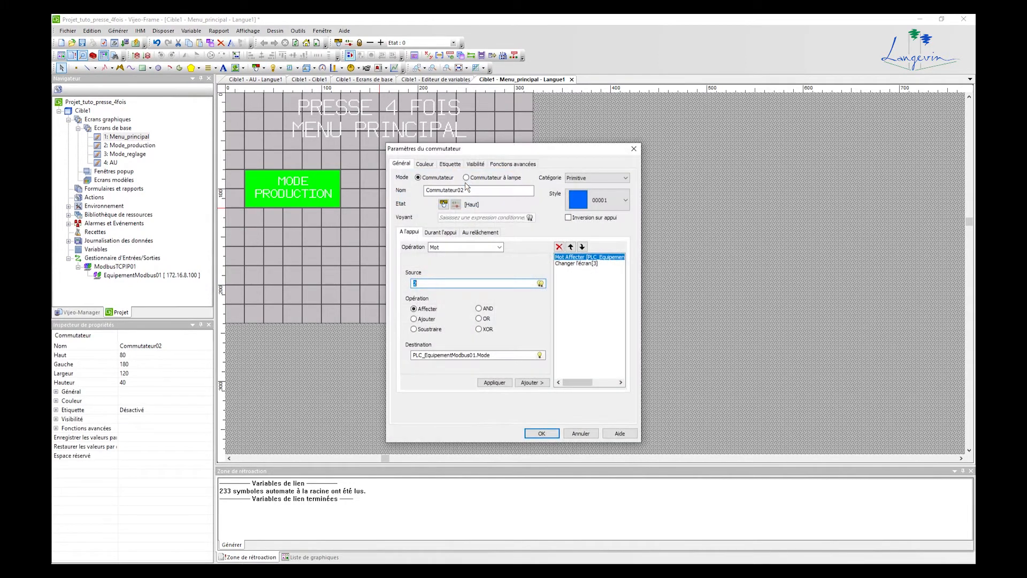
pyautogui.click(450, 164)
pyautogui.click(475, 180)
pyautogui.click(454, 195)
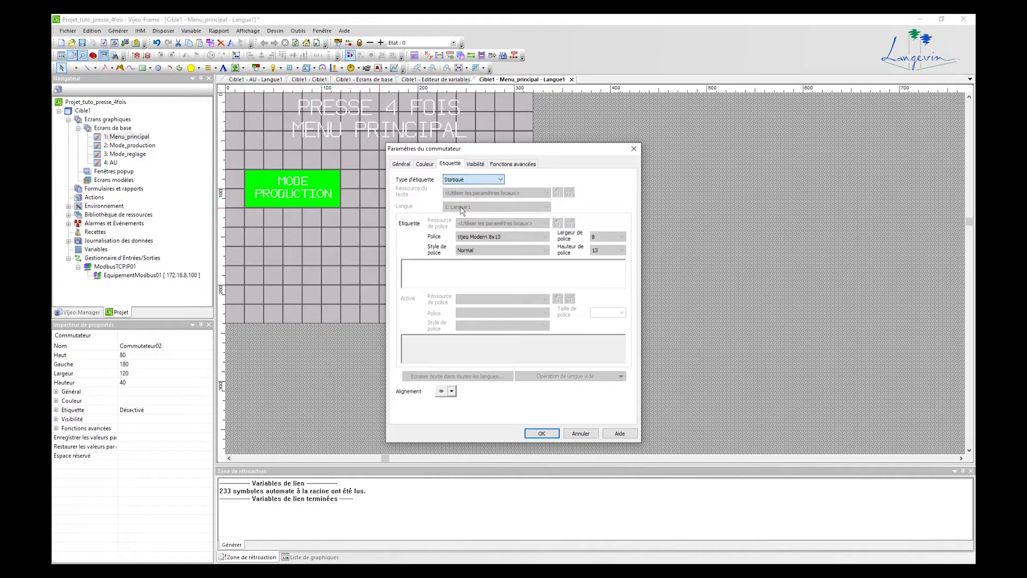
pyautogui.click(436, 264)
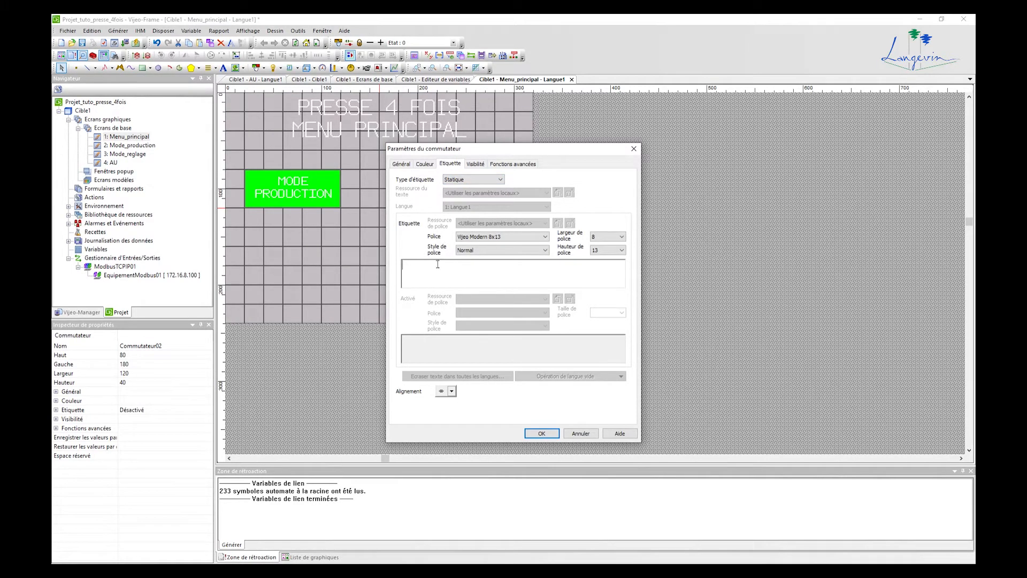
pyautogui.write('MODE REGLAGE')
pyautogui.click(542, 434)
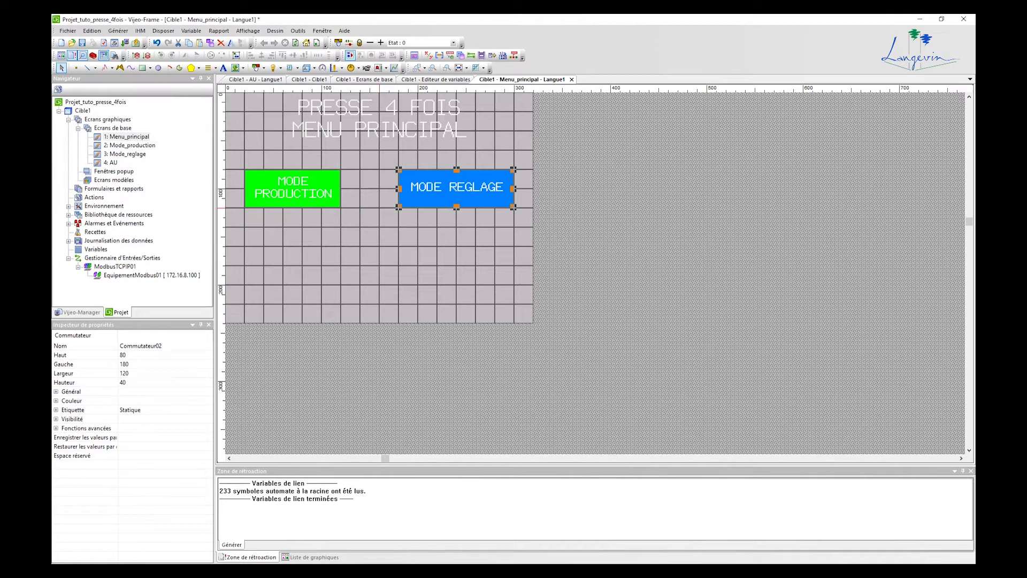
# Step: Switch to the Word document and examine the HMI screen structure diagram and the conditioned messages planned for screen 1
pyautogui.moveTo(572, 43); pyautogui.dragTo(594, 25)
pyautogui.doubleClick(630, 27)
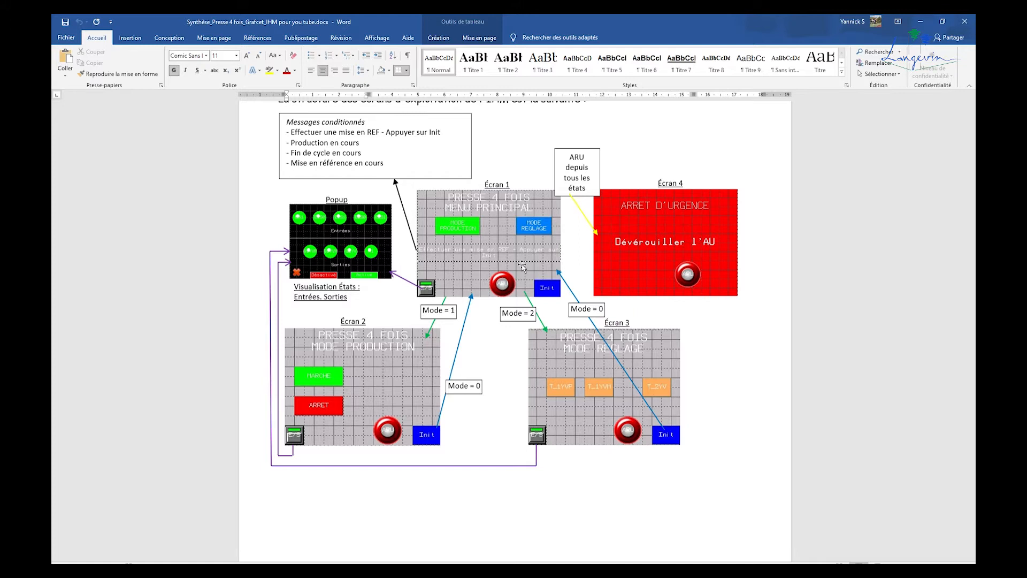
pyautogui.scroll(5, 523, 267)
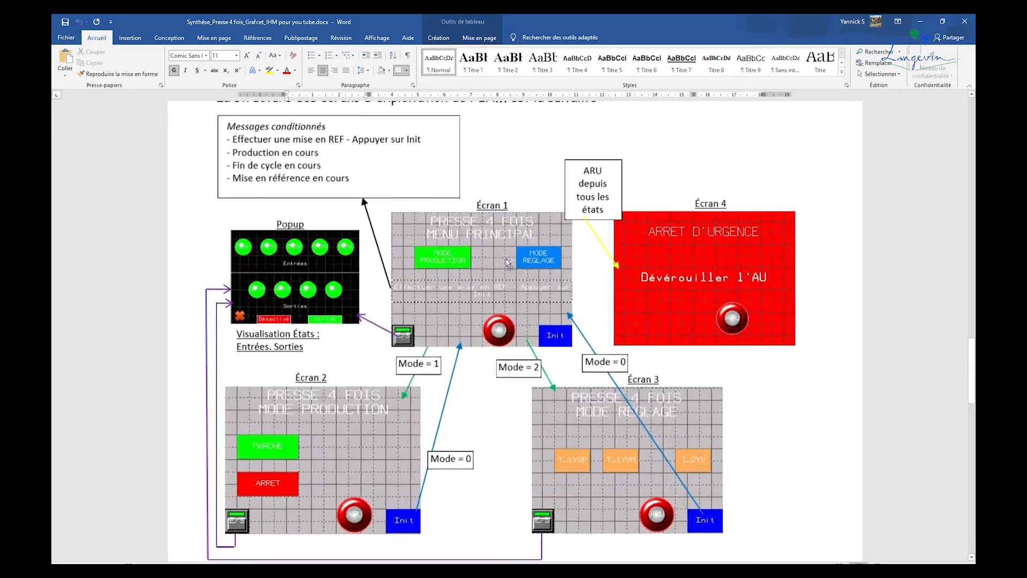
pyautogui.scroll(-2, 510, 300)
pyautogui.scroll(4, 242, 236)
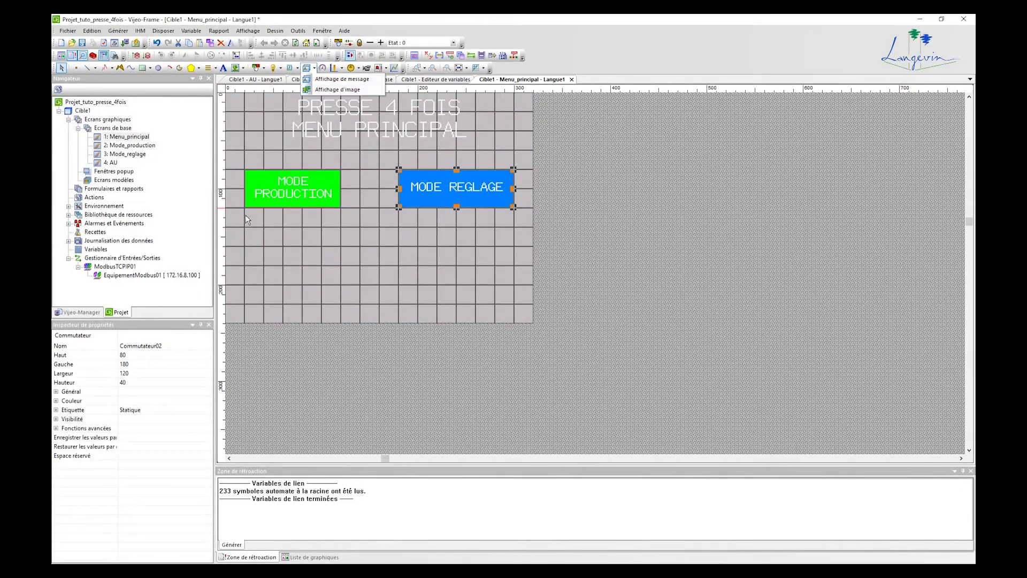
# Step: Draw a message display about 320 by 40 across the screen beneath the two mode switches and link it to PLC_EquipementModbus01.Infos
pyautogui.click(306, 67)
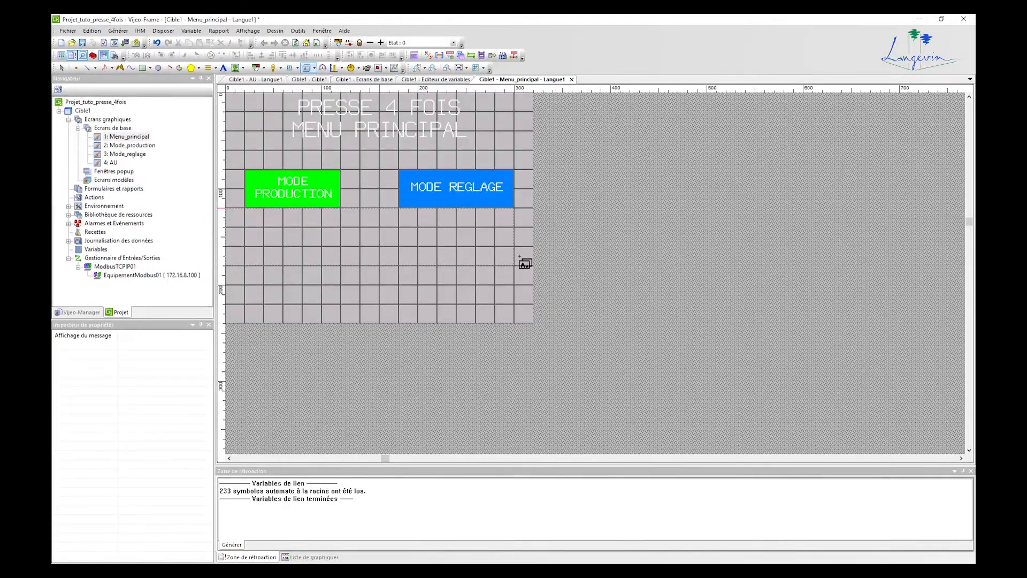
pyautogui.click(524, 251)
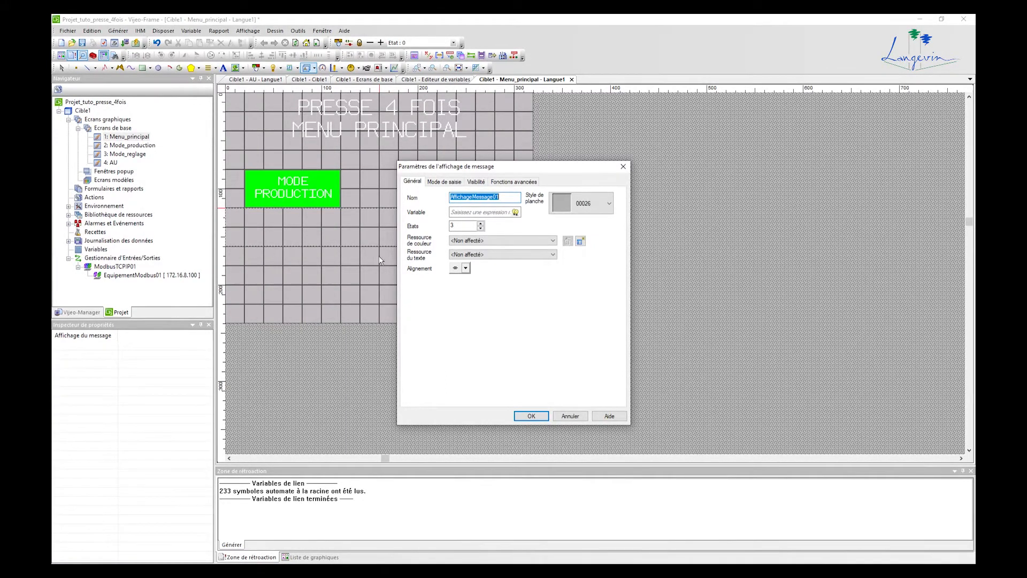
pyautogui.click(514, 214)
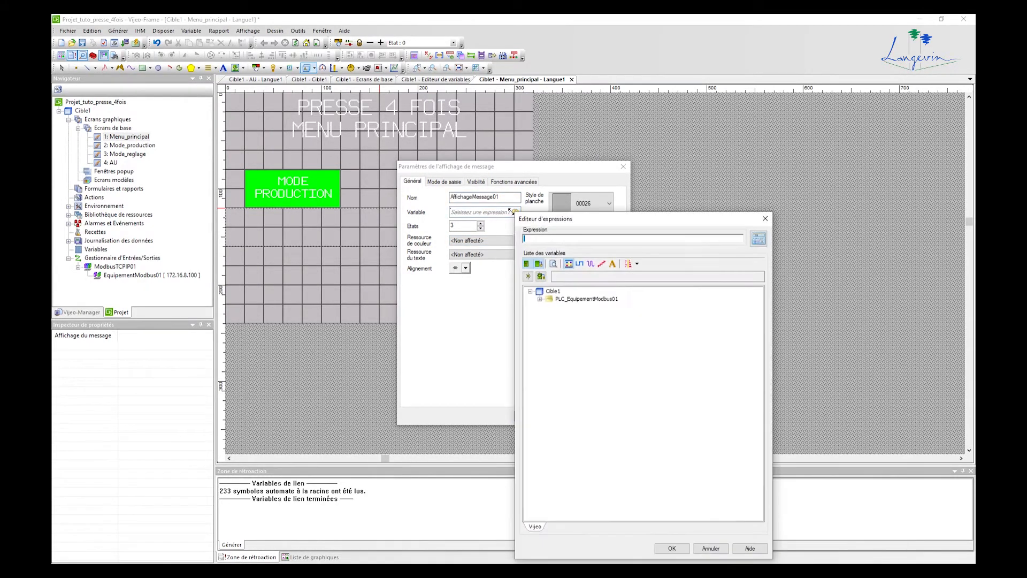
pyautogui.click(539, 300)
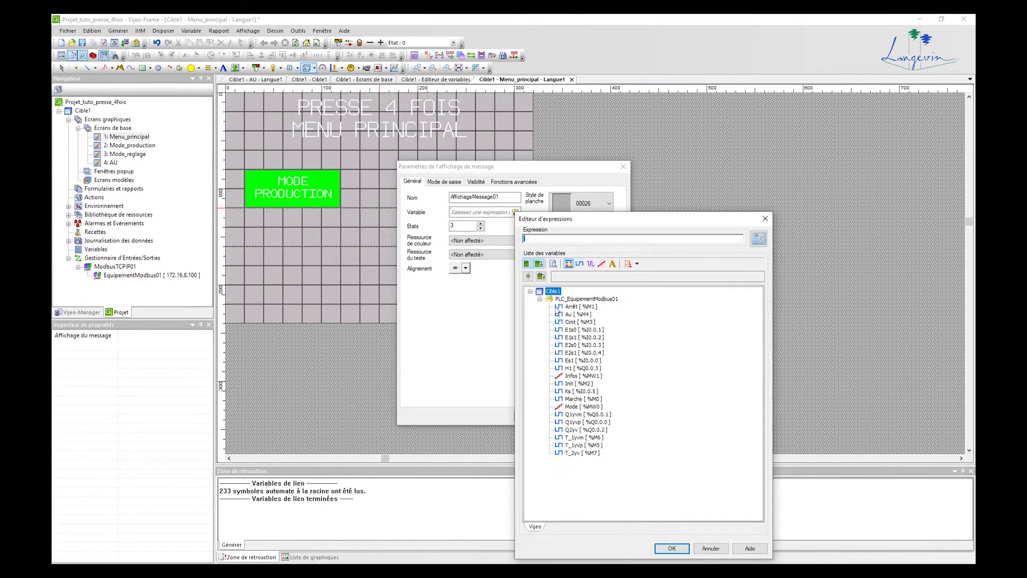
pyautogui.click(582, 377)
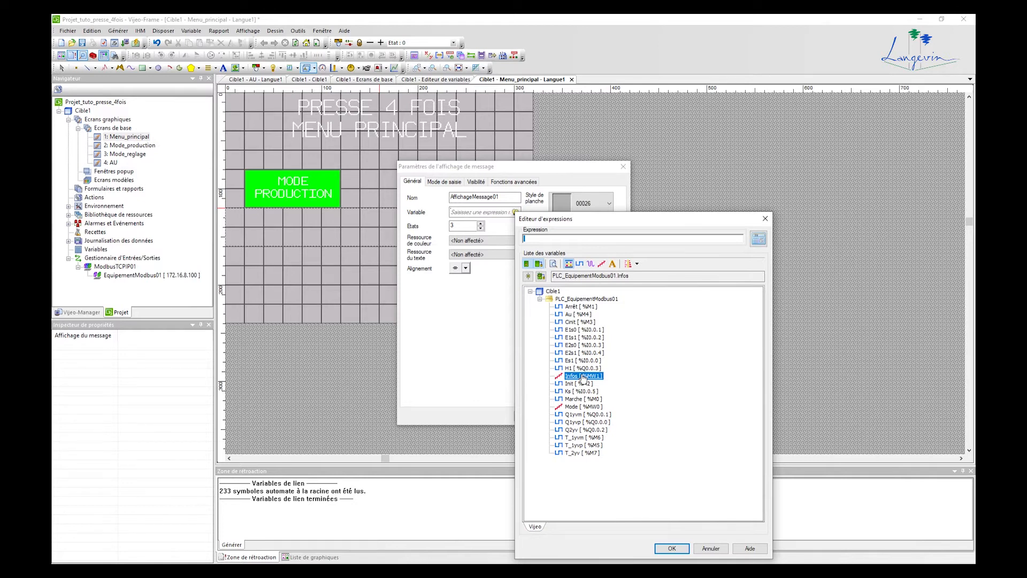
pyautogui.doubleClick(583, 378)
pyautogui.click(675, 548)
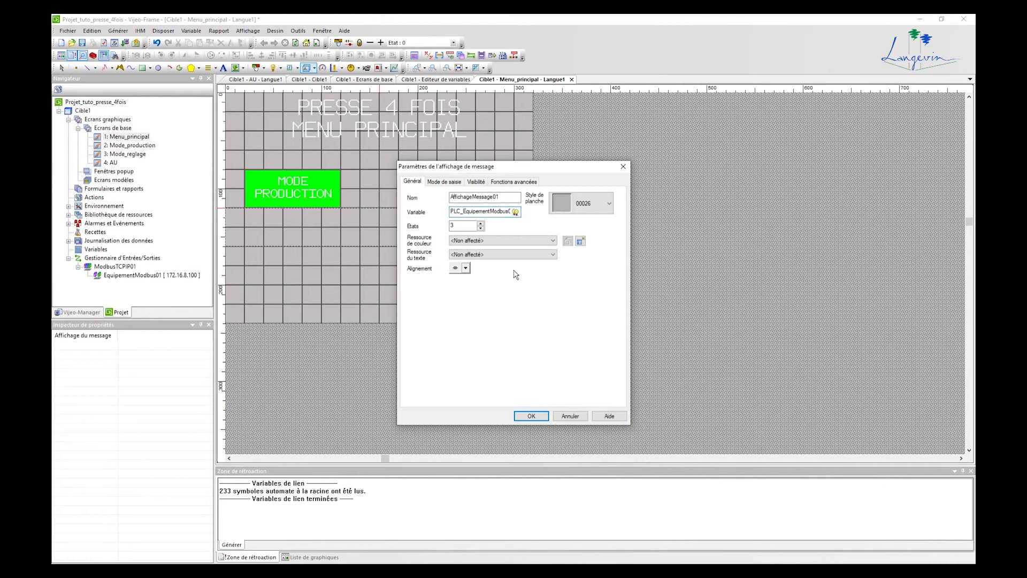
pyautogui.click(492, 241)
pyautogui.click(489, 241)
pyautogui.moveTo(509, 167); pyautogui.dragTo(687, 131)
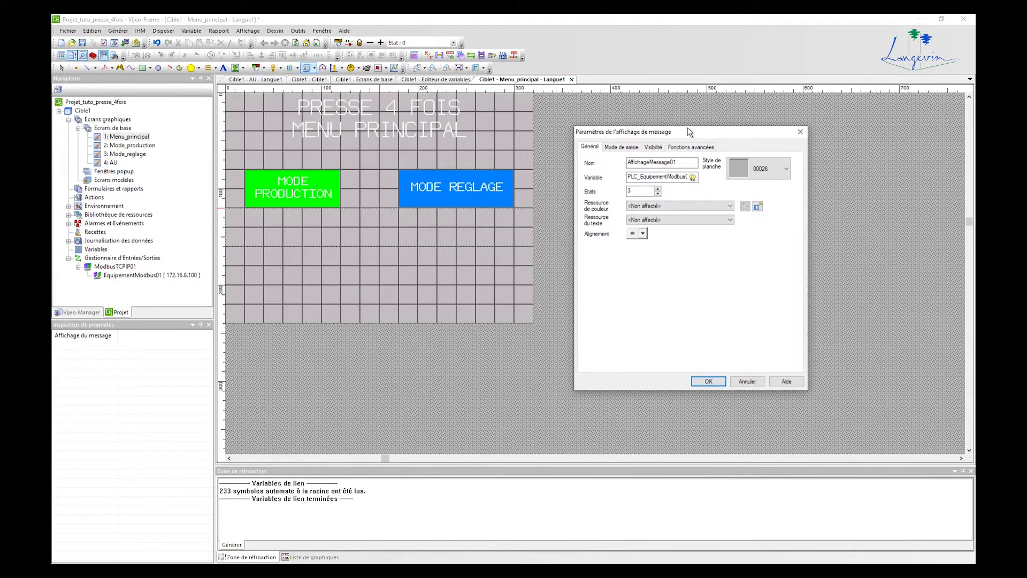
pyautogui.click(713, 381)
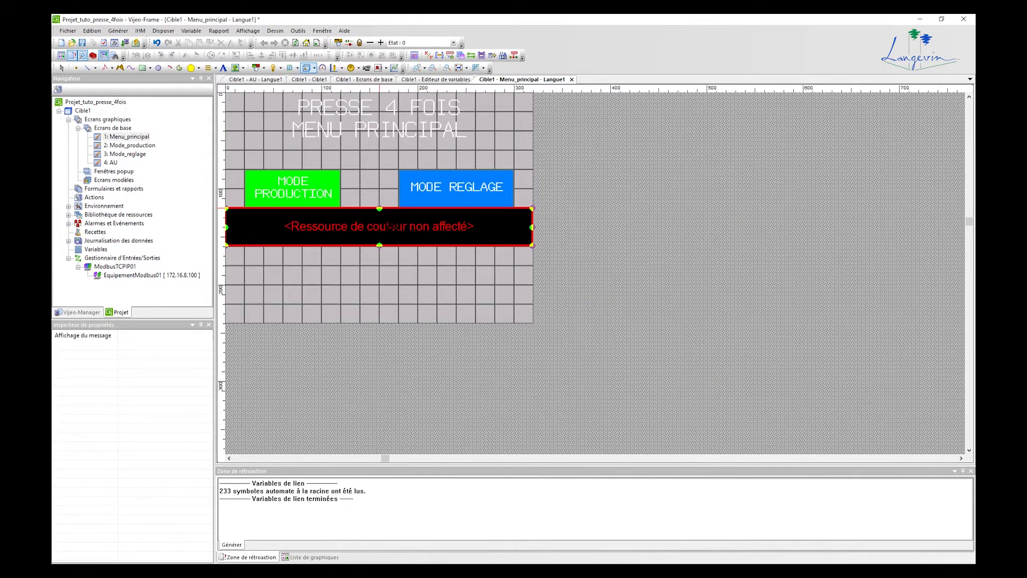
# Step: Create three-state resources RessourceCouleurINFOS and RessourceTexteINFOS for the message display and open them for editing
pyautogui.doubleClick(405, 227)
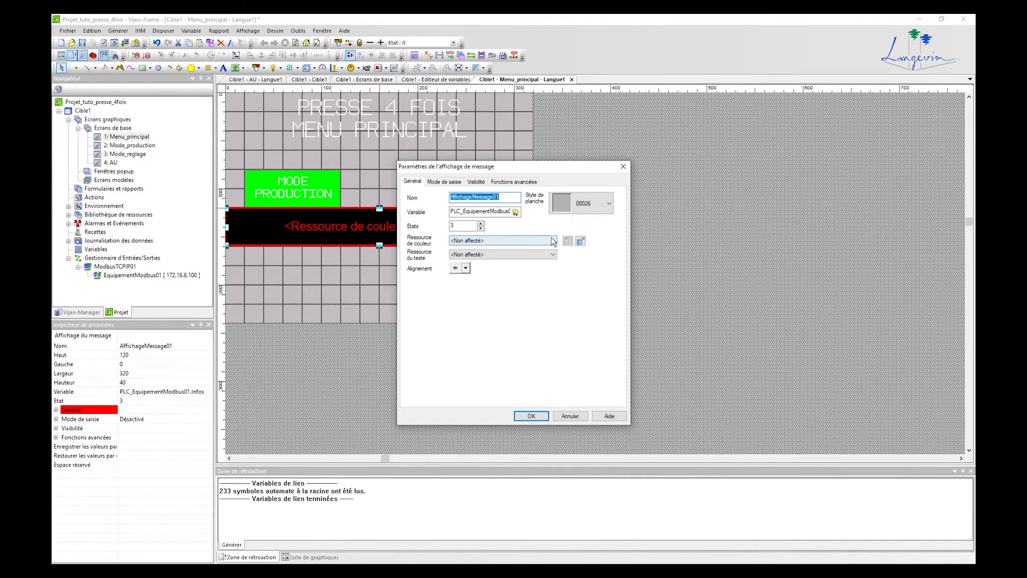
pyautogui.click(578, 245)
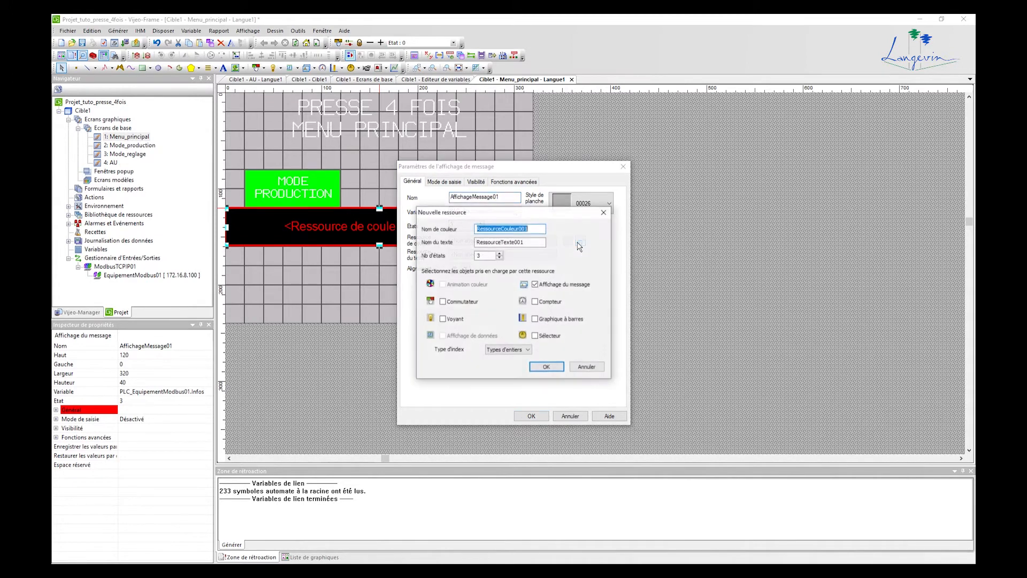
pyautogui.press('Escape')
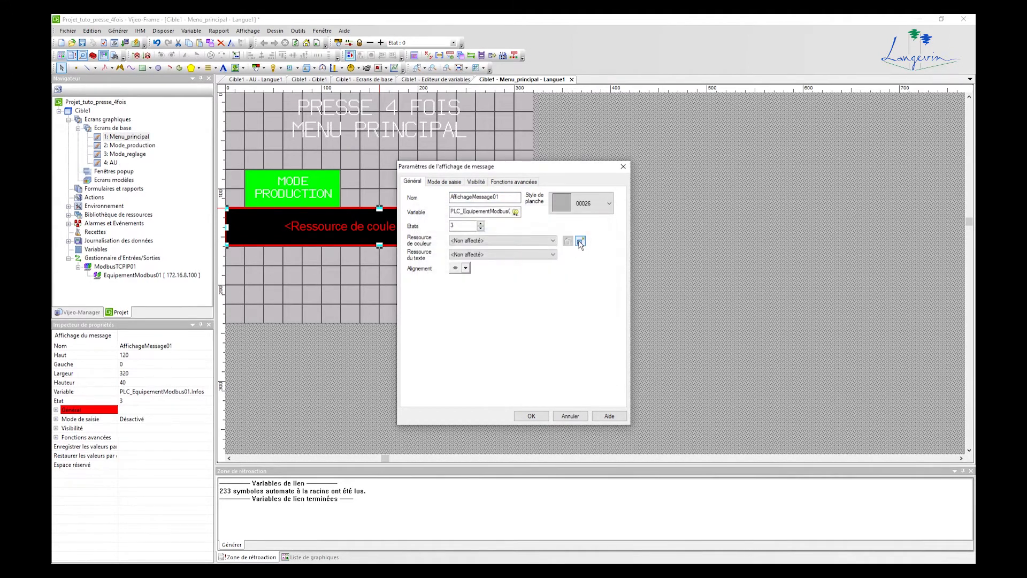
pyautogui.click(580, 242)
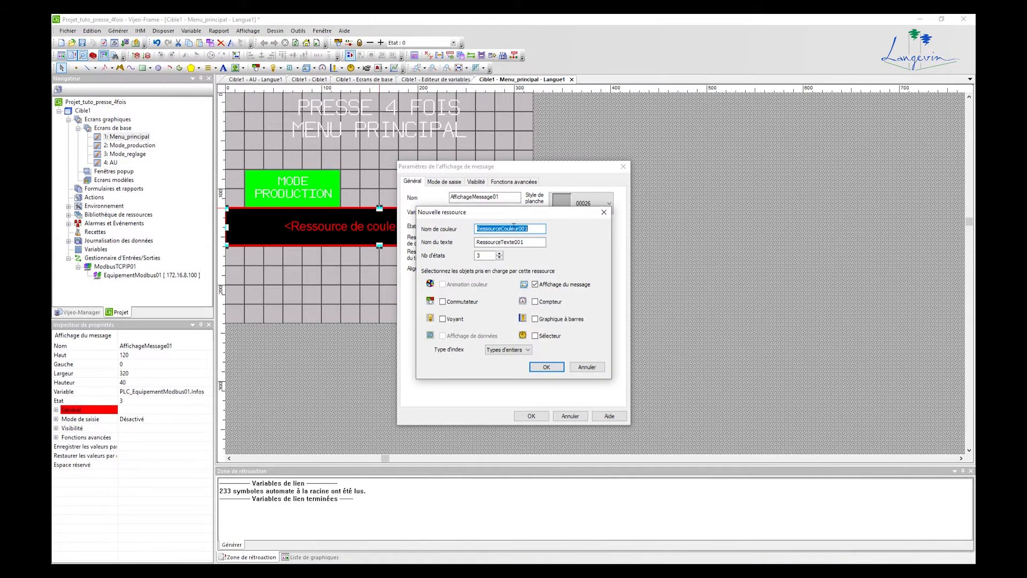
pyautogui.moveTo(519, 231); pyautogui.dragTo(529, 231)
pyautogui.write('INF')
pyautogui.moveTo(541, 228); pyautogui.dragTo(521, 232)
pyautogui.click(522, 242)
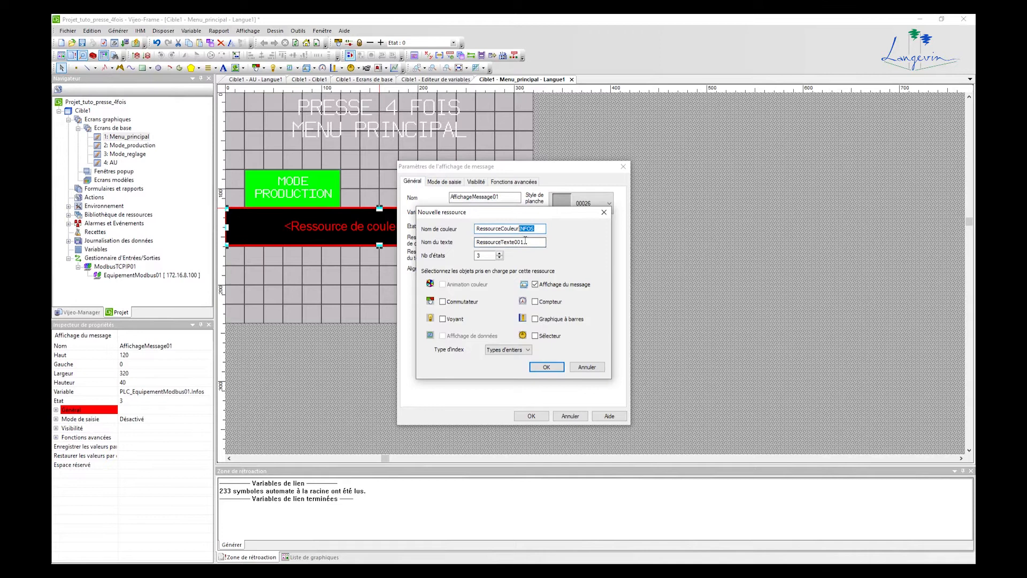
pyautogui.click(548, 366)
pyautogui.click(488, 327)
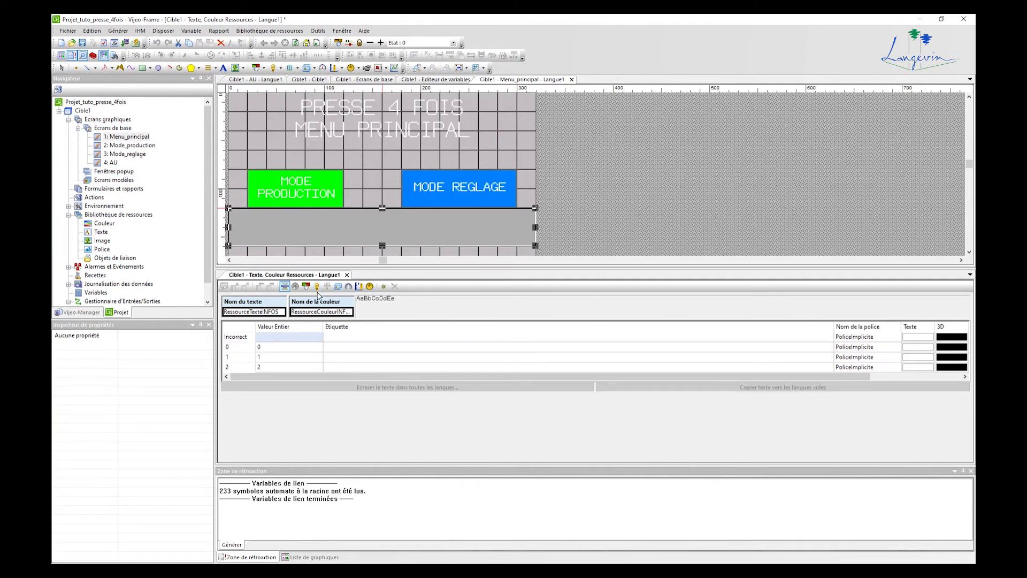
# Step: Leave the resource editor and set the message display on Menu_principal to 4 states
pyautogui.click(347, 275)
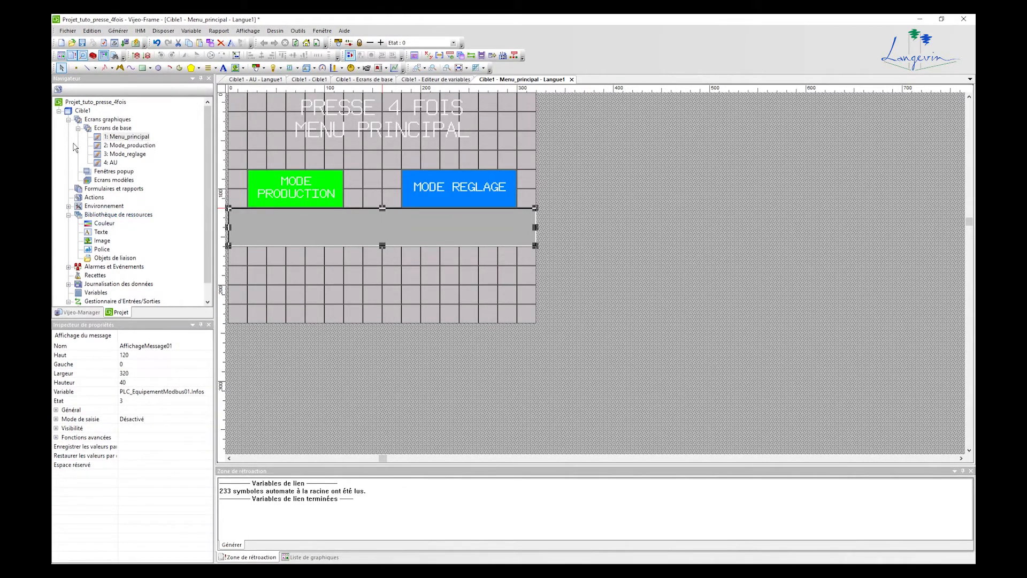
pyautogui.doubleClick(101, 233)
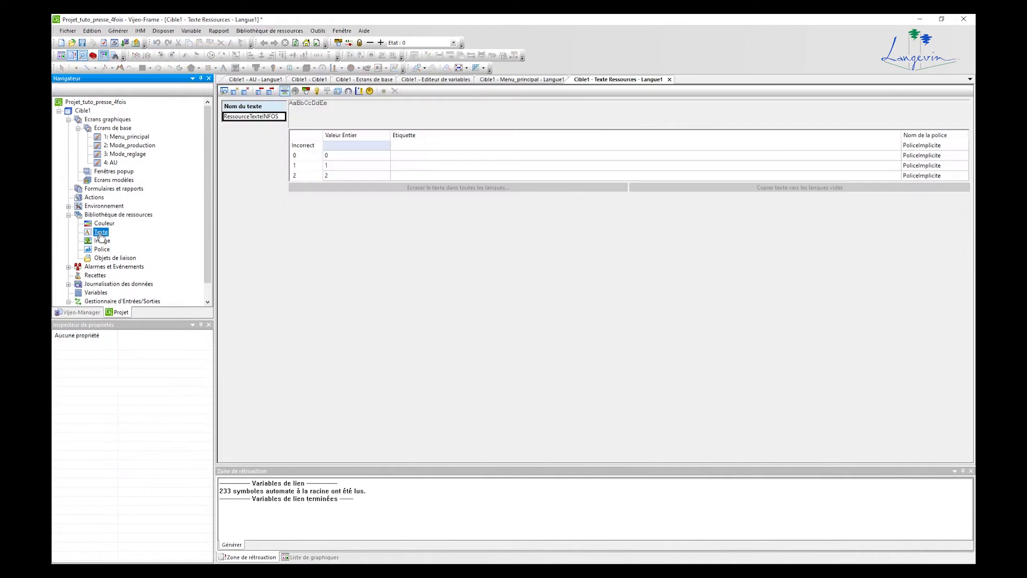
pyautogui.click(348, 176)
pyautogui.doubleClick(125, 146)
pyautogui.doubleClick(126, 137)
pyautogui.click(328, 234)
pyautogui.doubleClick(327, 234)
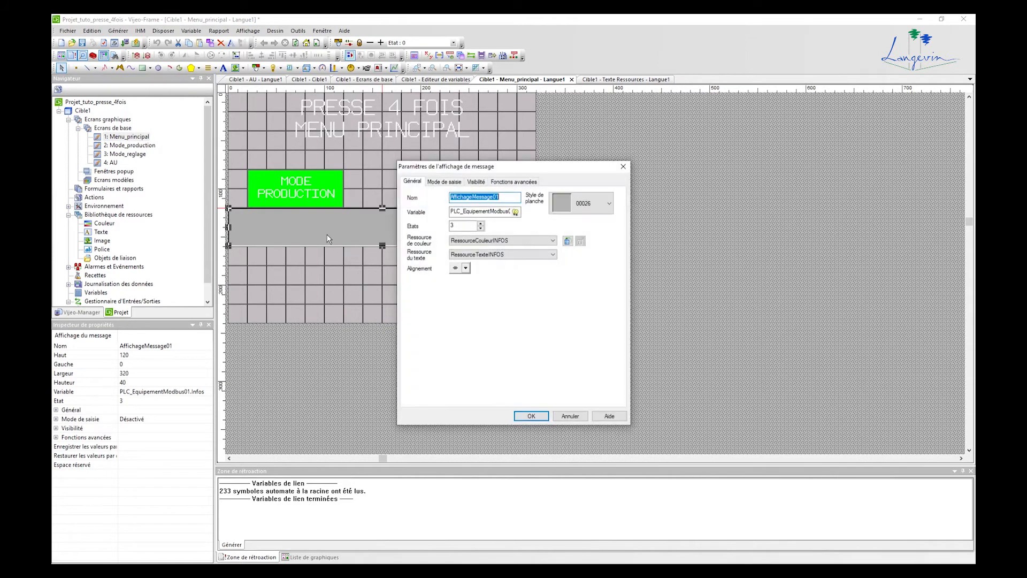
pyautogui.click(480, 224)
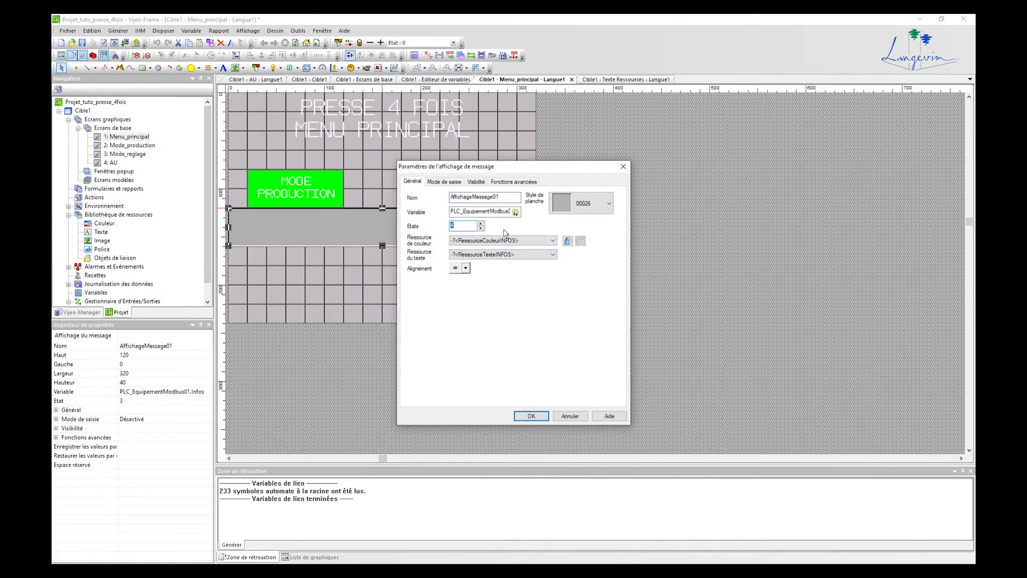
pyautogui.click(549, 244)
pyautogui.click(550, 246)
pyautogui.click(531, 417)
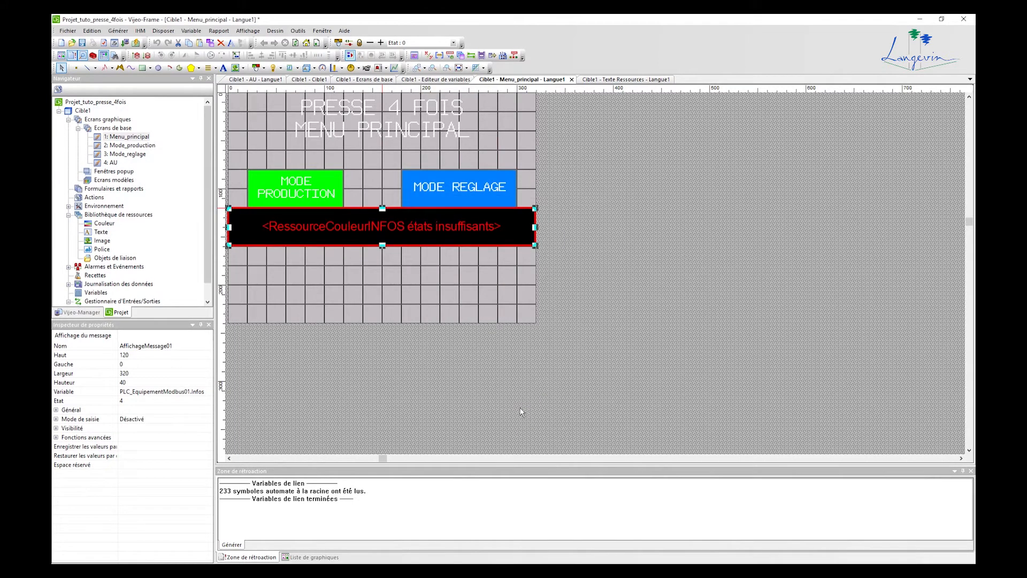
pyautogui.doubleClick(448, 224)
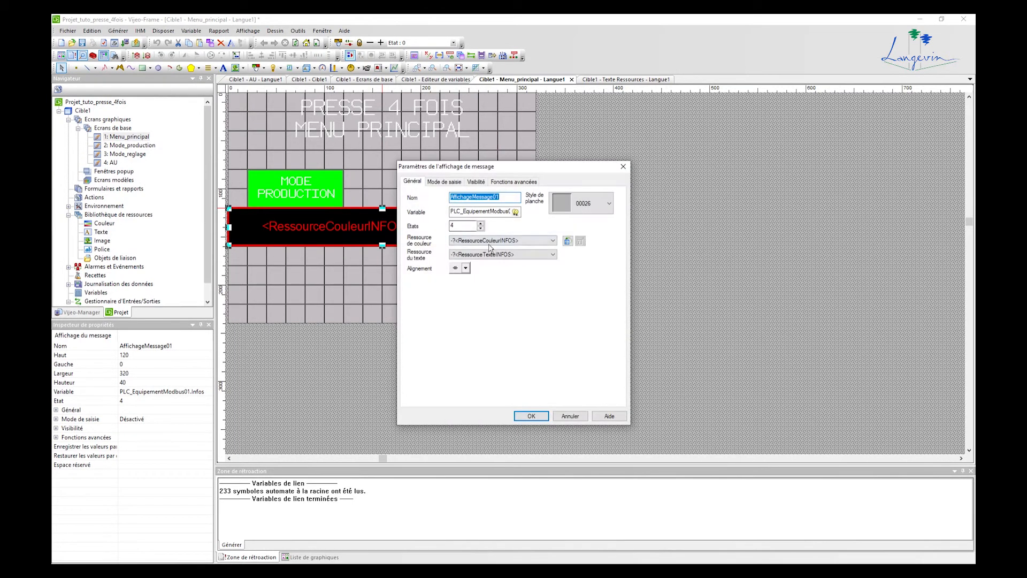
pyautogui.click(567, 241)
pyautogui.click(539, 326)
pyautogui.click(570, 418)
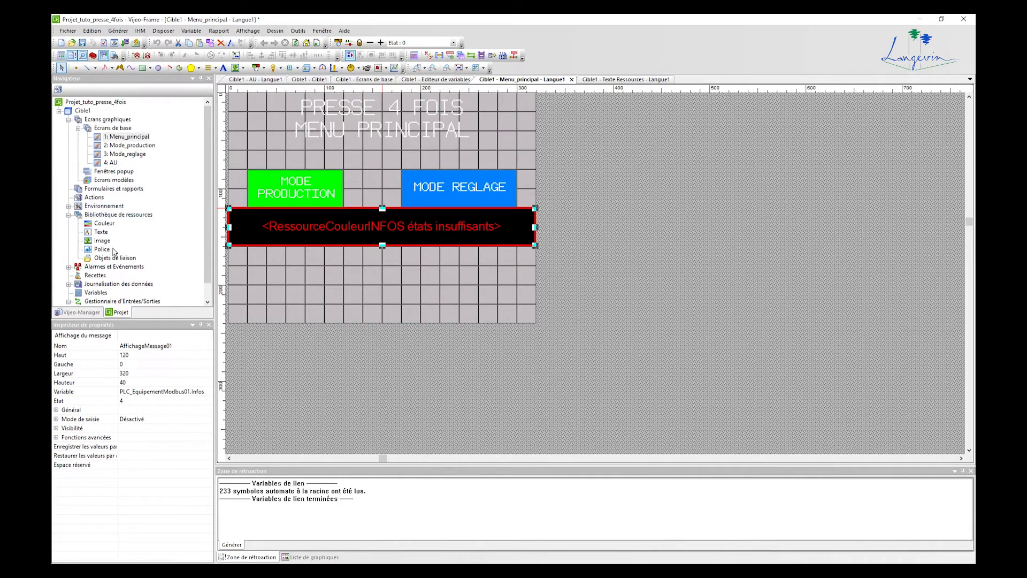
# Step: Open the text resources of the library and try to remove RessourceTexteINFOS by clearing its name
pyautogui.scroll(-1, 116, 253)
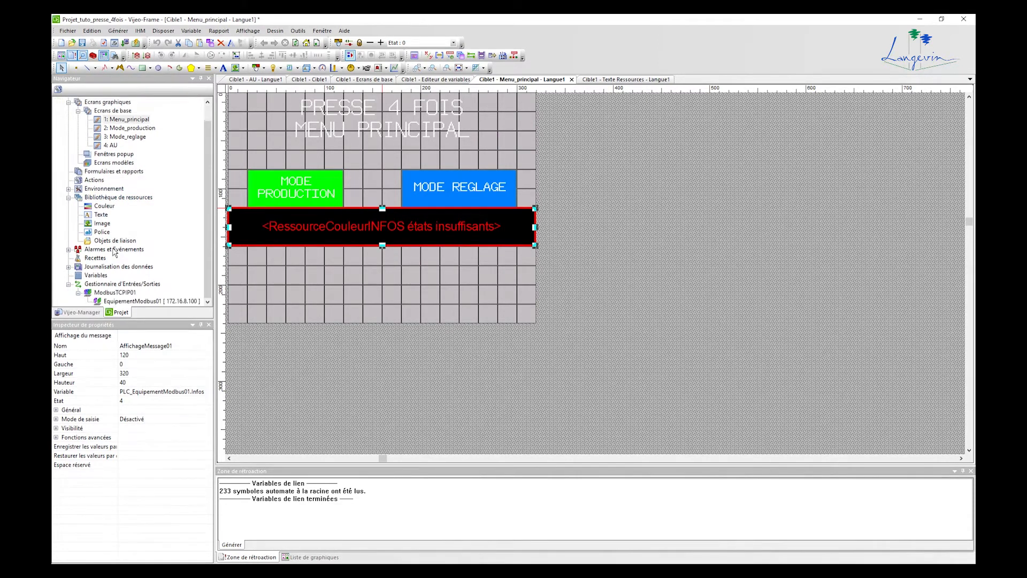
pyautogui.doubleClick(104, 208)
pyautogui.doubleClick(103, 214)
pyautogui.click(250, 117)
pyautogui.click(250, 117)
pyautogui.rightClick(250, 118)
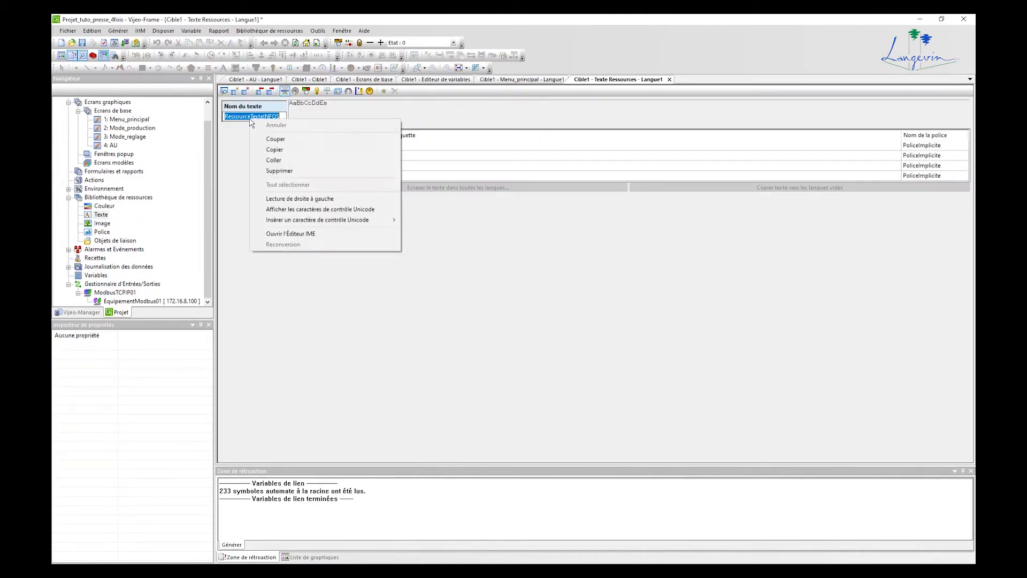
pyautogui.click(281, 171)
pyautogui.click(347, 258)
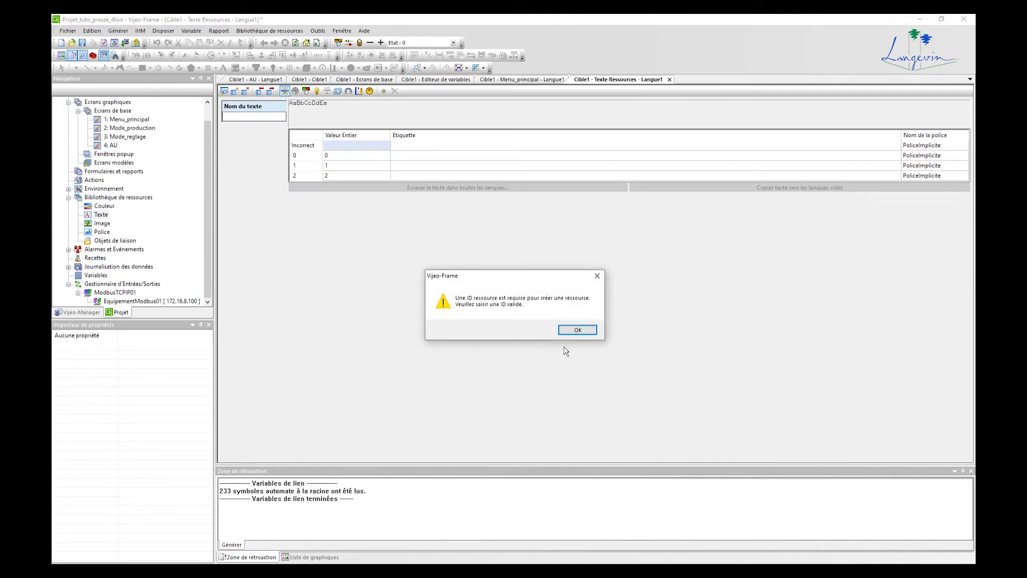
pyautogui.click(572, 330)
# Step: Delete the text resource RessourceTexteINFOS and the colour resource RessourceCouleurINFOS from the resource library
pyautogui.rightClick(245, 117)
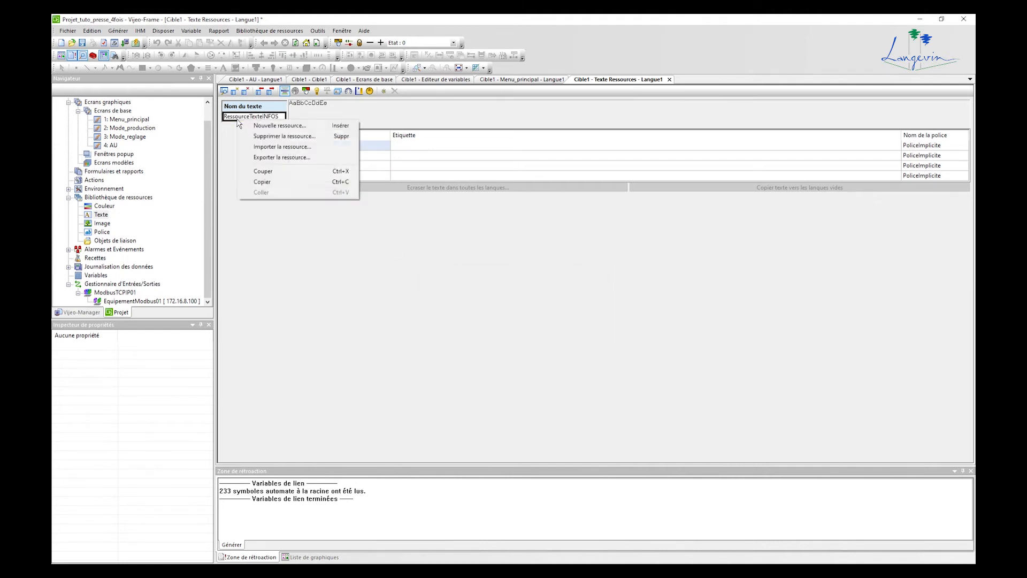
pyautogui.click(282, 136)
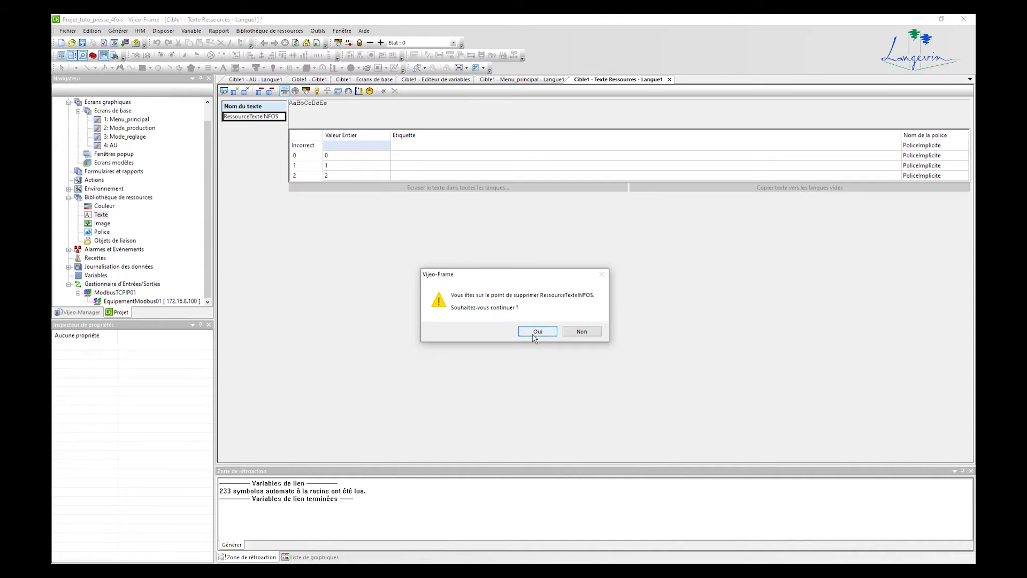
pyautogui.click(536, 333)
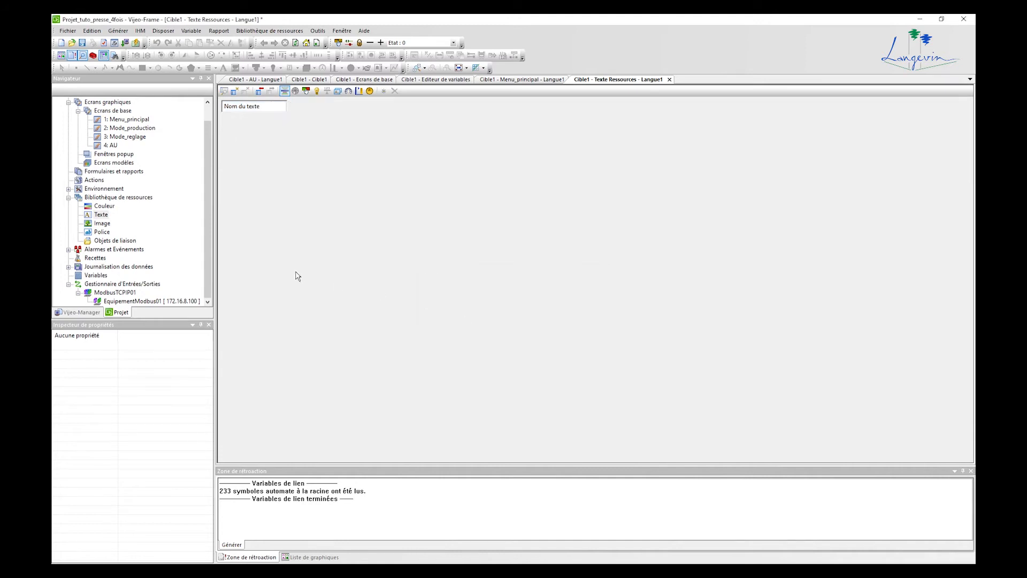
pyautogui.doubleClick(103, 206)
pyautogui.rightClick(229, 117)
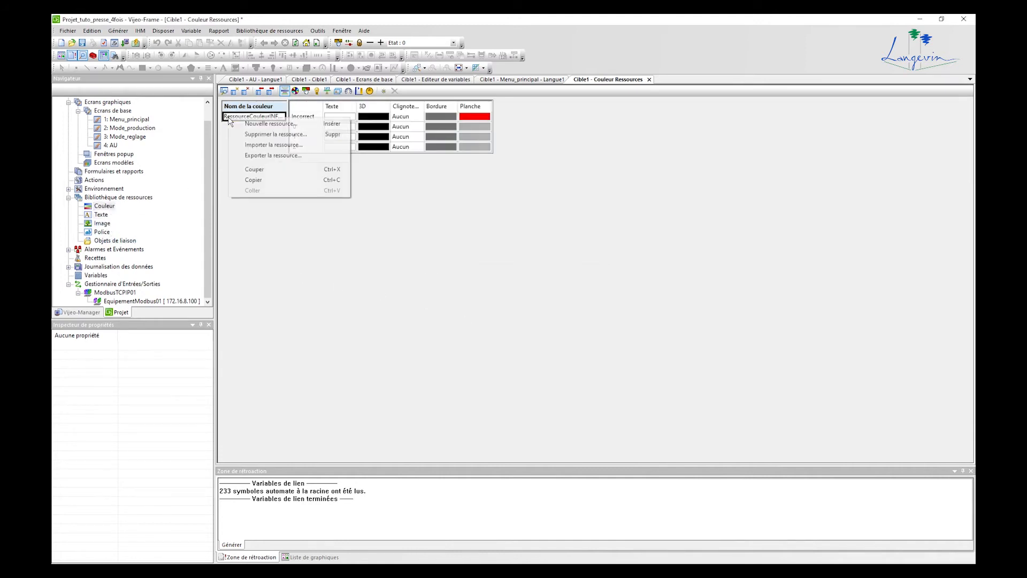
pyautogui.click(276, 134)
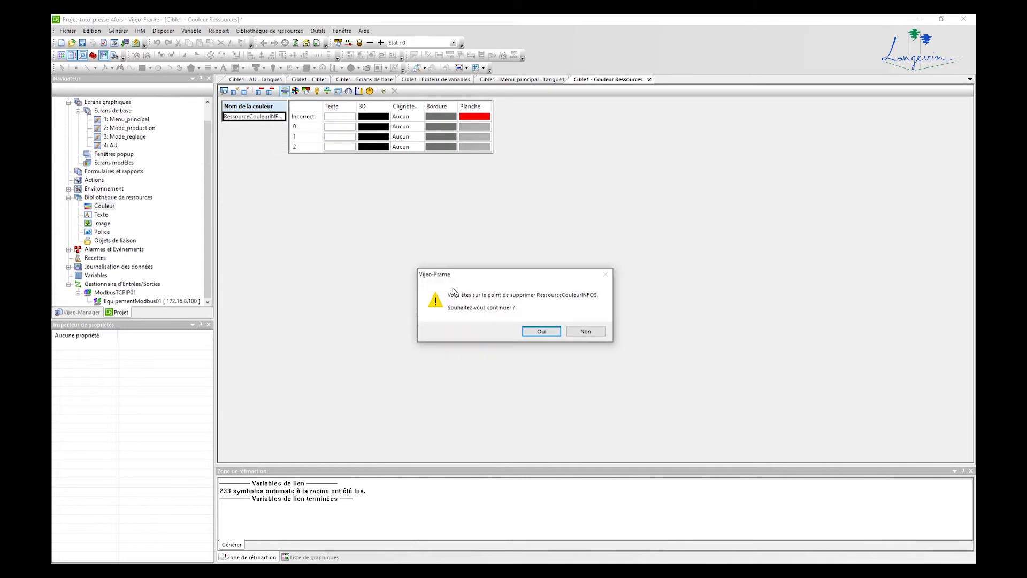
pyautogui.click(536, 333)
# Step: Create four-state resources RessourceCouleurINFOS and RessourceTexteINFOS for the message display on Menu_principal and open them for editing
pyautogui.doubleClick(126, 119)
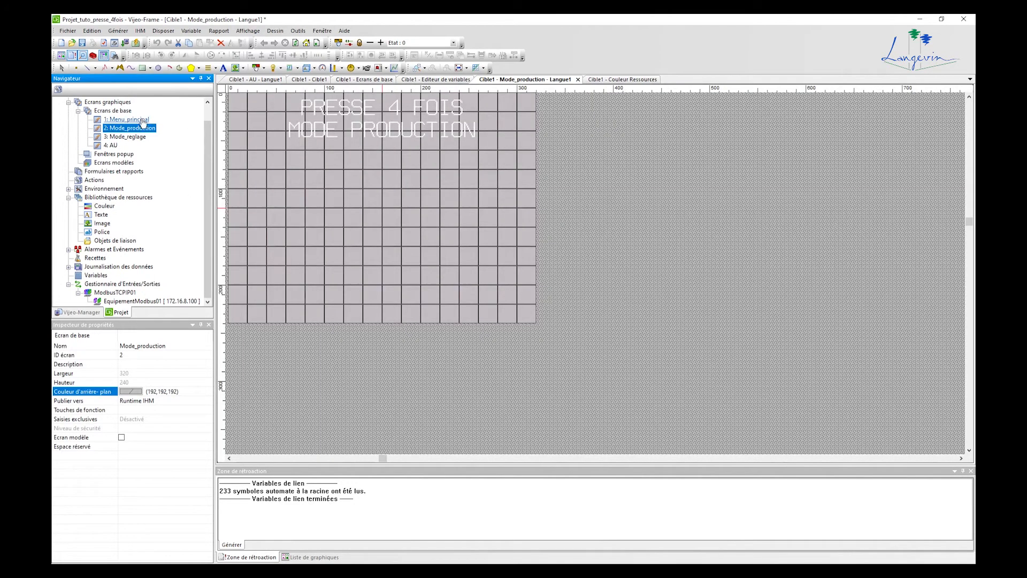
pyautogui.doubleClick(355, 227)
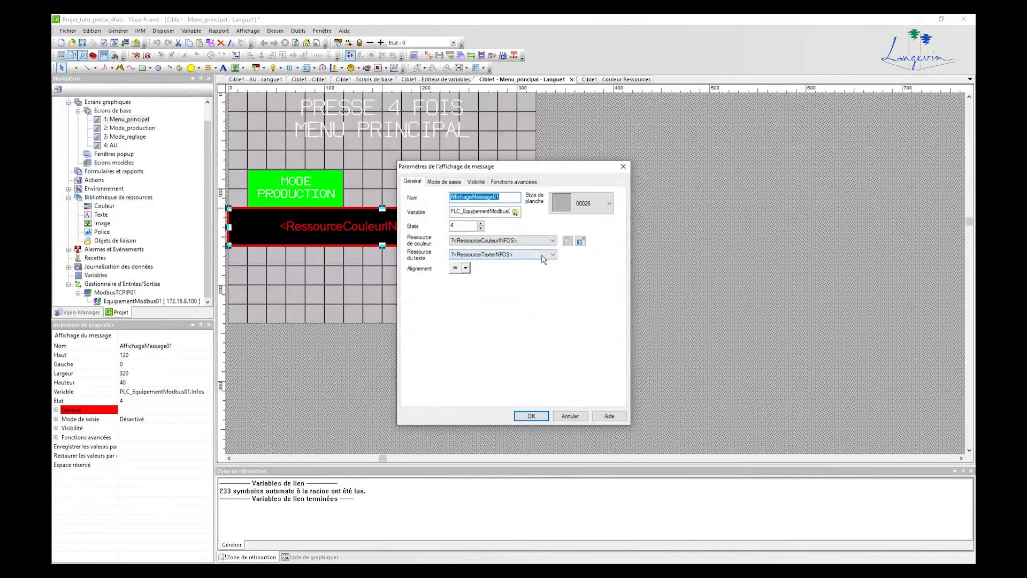
pyautogui.click(567, 241)
pyautogui.click(526, 228)
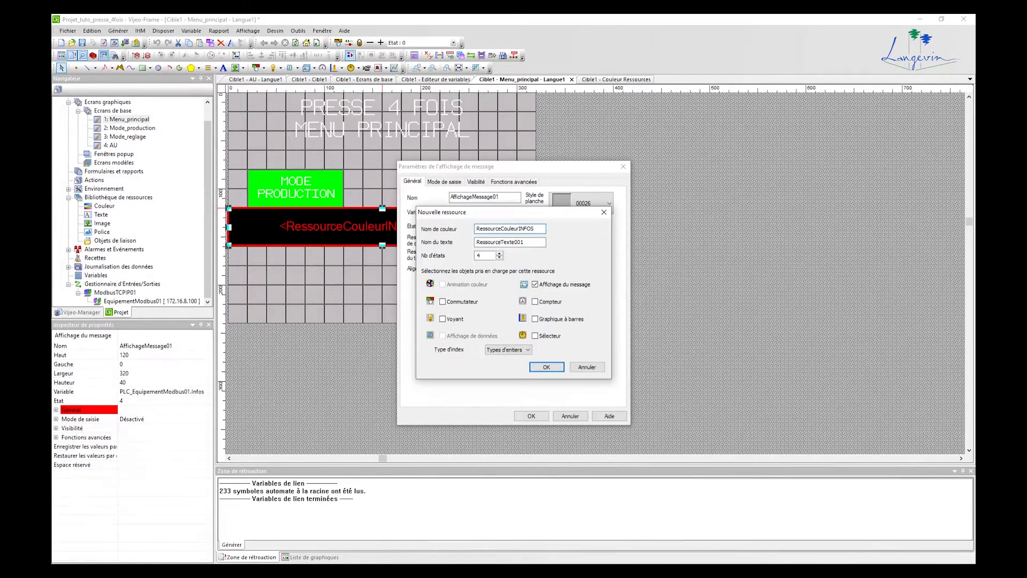
pyautogui.doubleClick(532, 229)
pyautogui.click(536, 229)
pyautogui.click(531, 242)
pyautogui.click(538, 369)
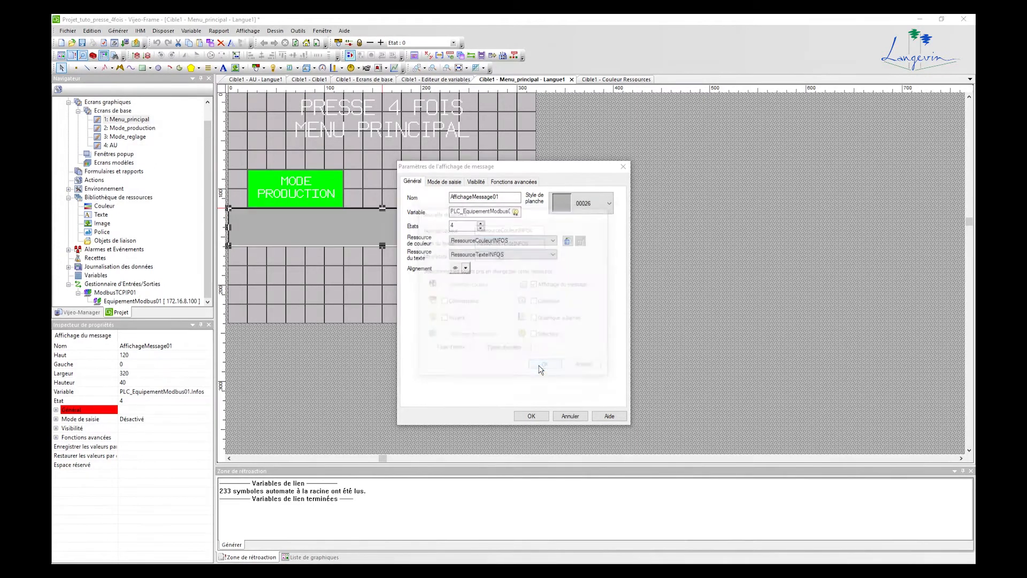
pyautogui.click(487, 326)
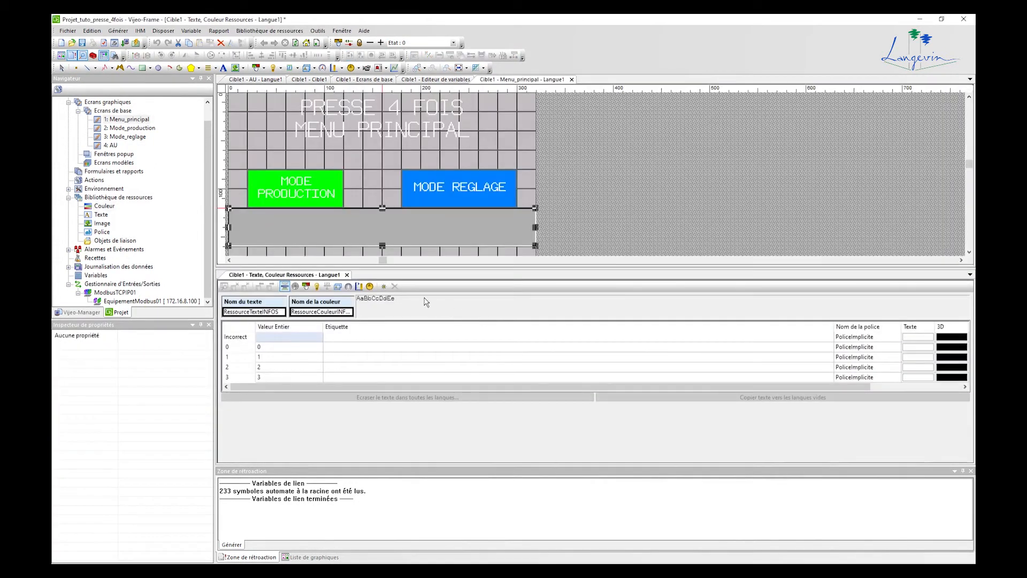
# Step: Label state 0 "Effectuer une mise en REF - Appuyer sur Init" and state 1 "Production en cours"
pyautogui.click(354, 349)
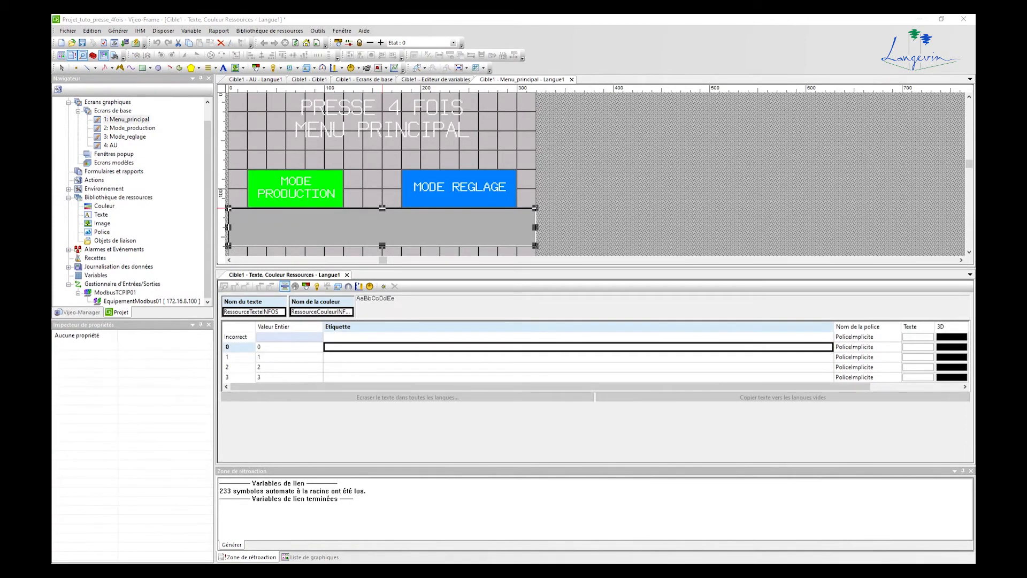
pyautogui.write('Effectuer une mise en REF - Appuyer sur Init')
pyautogui.press('Return')
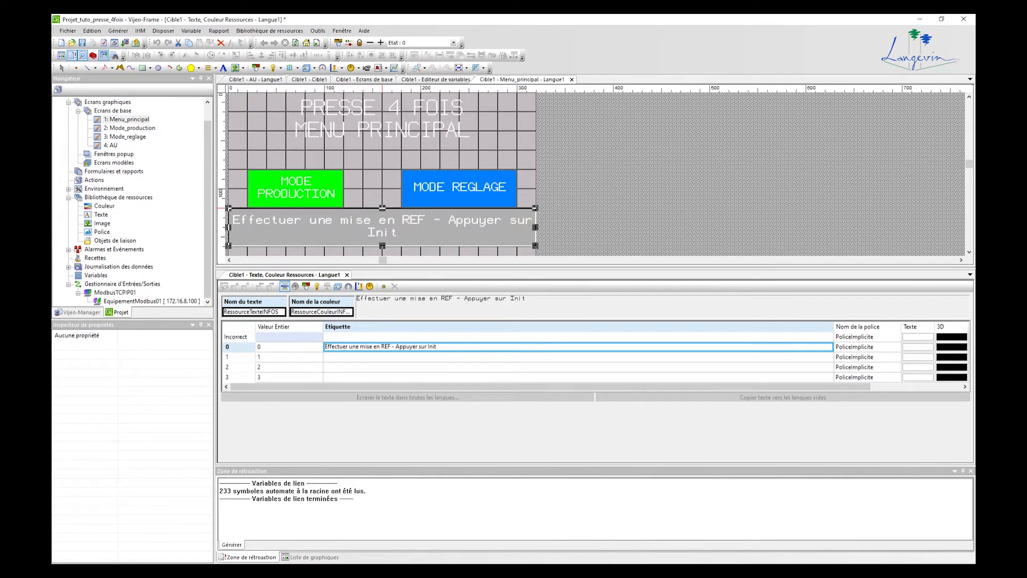
pyautogui.click(345, 358)
pyautogui.write('Production en cours')
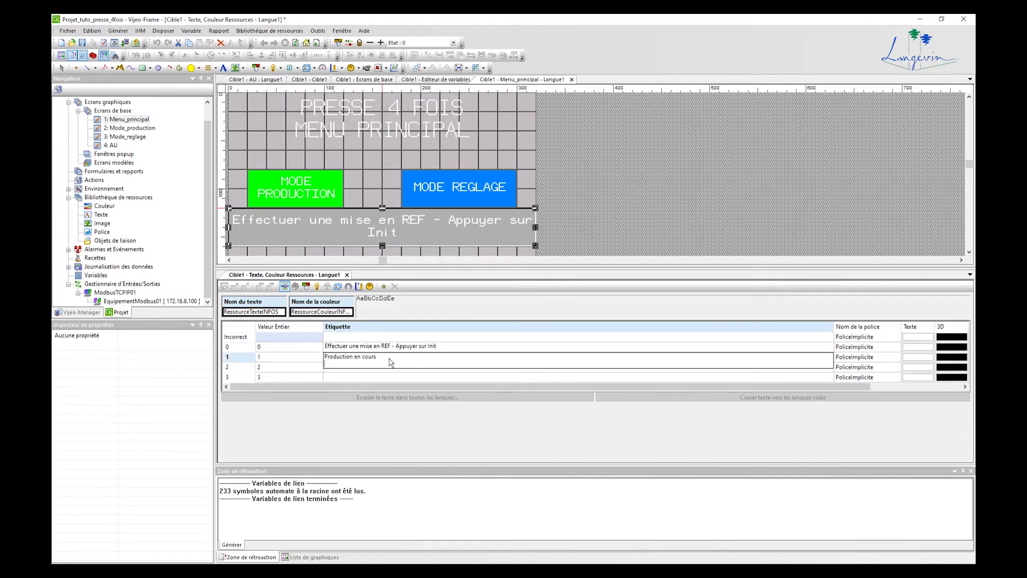
pyautogui.press('Return')
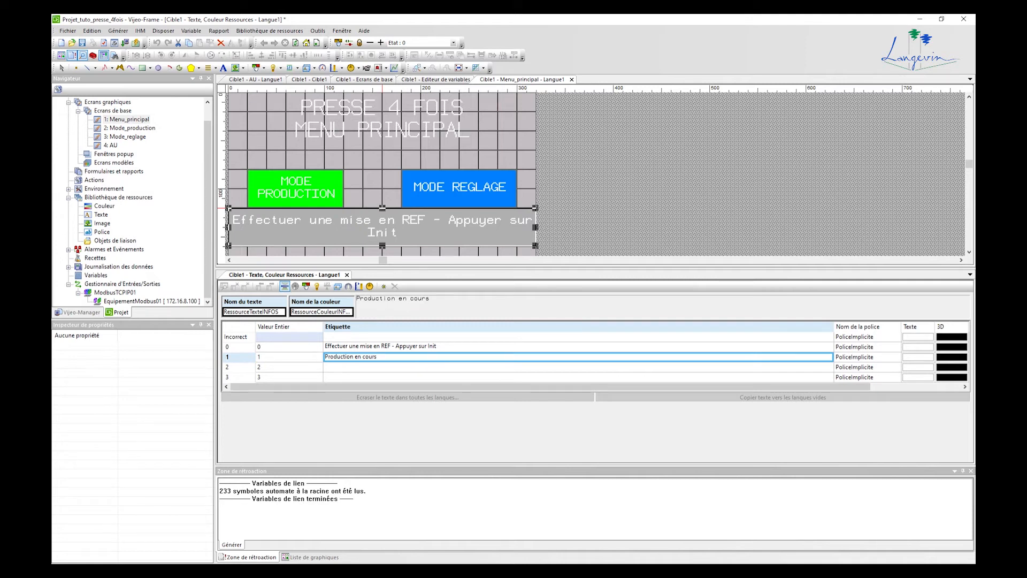
# Step: Label state 2 "Fin de cycle en cours" and state 3 "Mise en référence en cours"
pyautogui.doubleClick(341, 369)
pyautogui.write('Fin de cycle en cours')
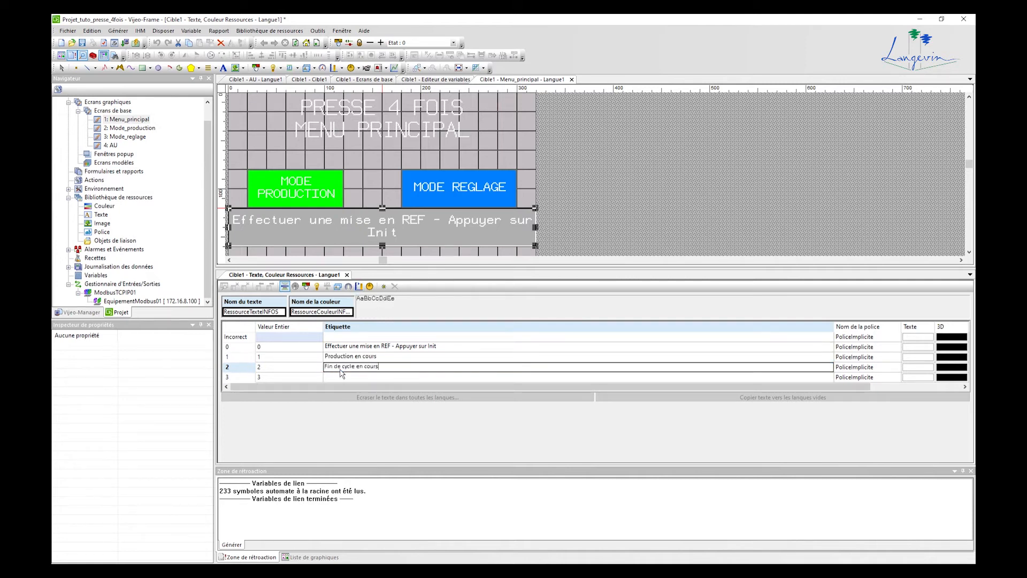
pyautogui.press('Return')
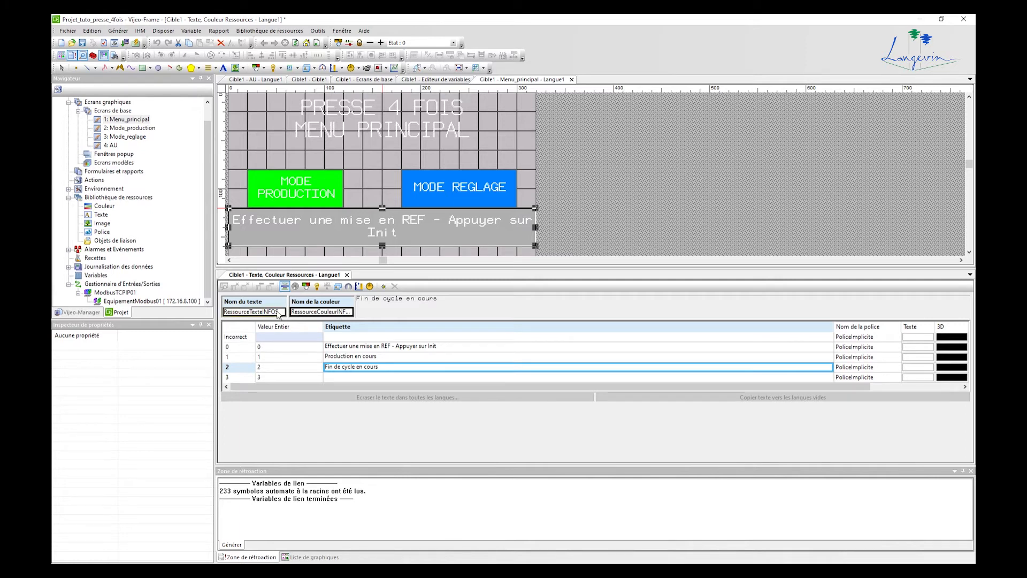
pyautogui.doubleClick(350, 379)
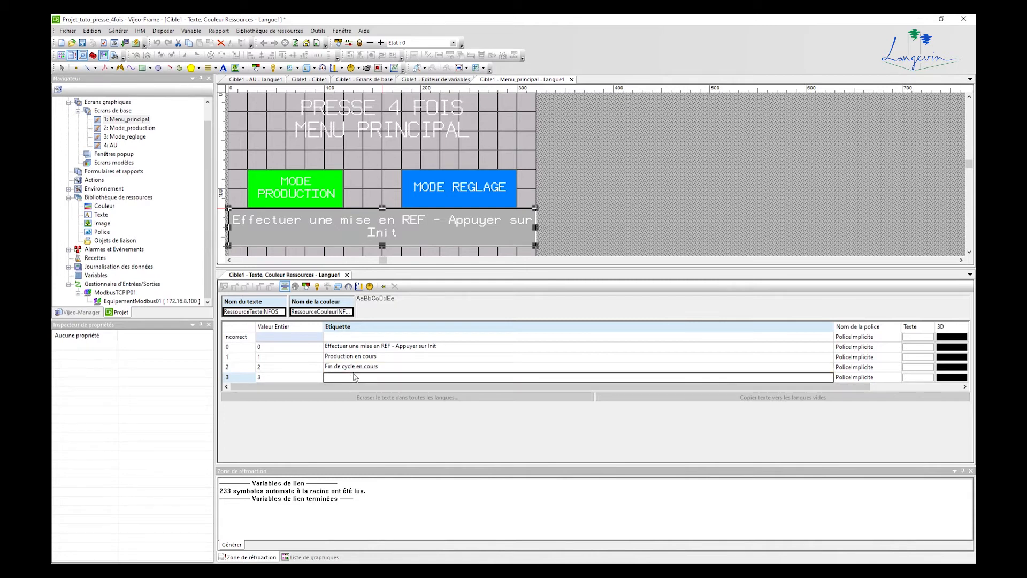
pyautogui.write('Mise en référence en cours')
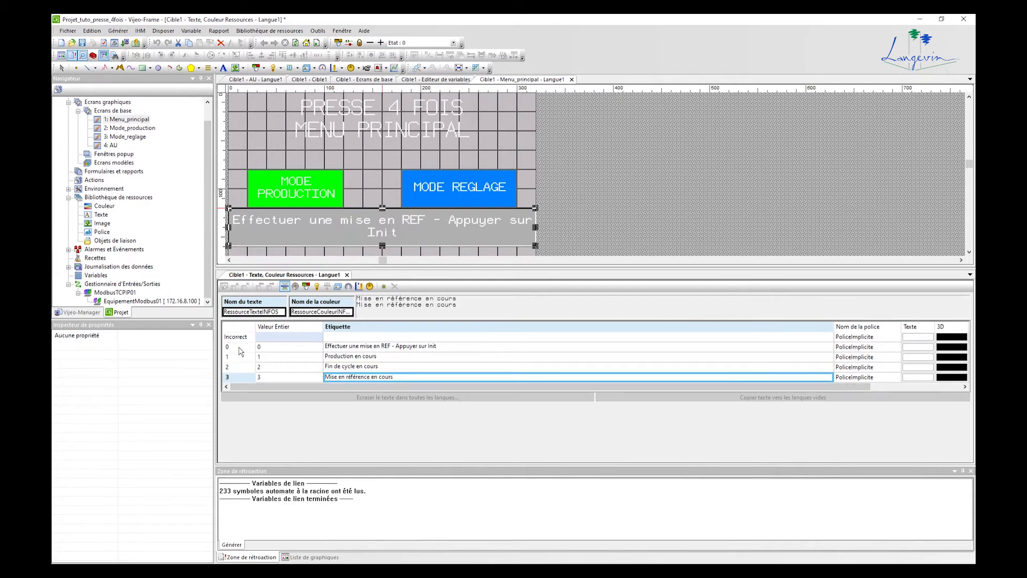
pyautogui.click(428, 358)
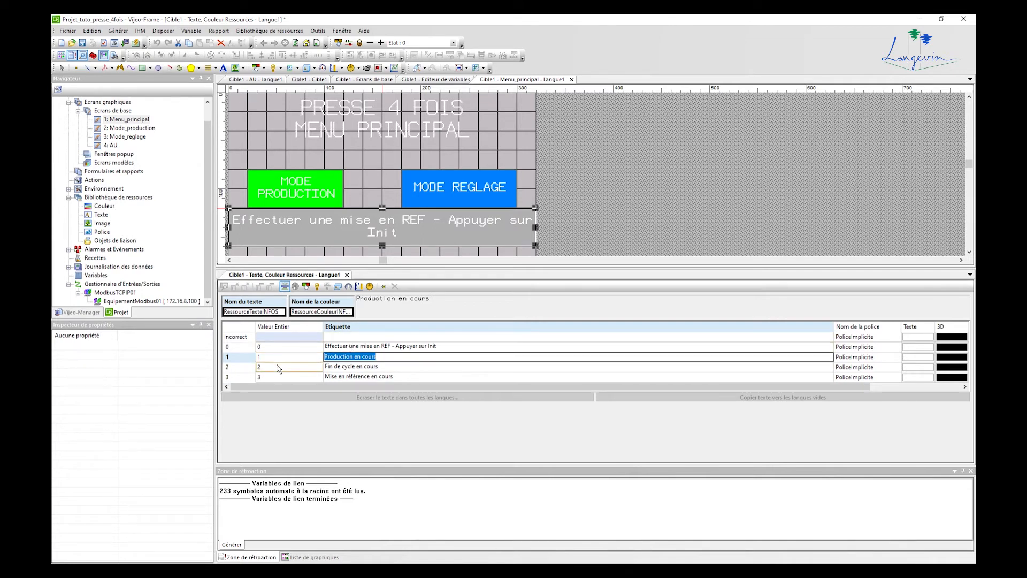
# Step: Review the state labels, fonts, blinking, border and plate colours in the text and colour resources for INFOS, and close the resource editor
pyautogui.click(551, 338)
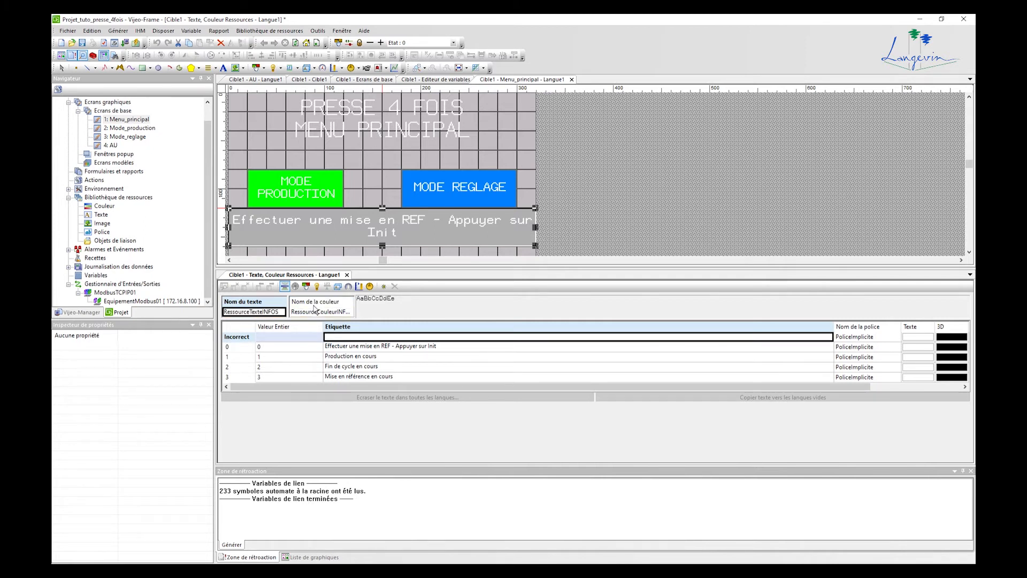
pyautogui.moveTo(835, 386); pyautogui.dragTo(897, 390)
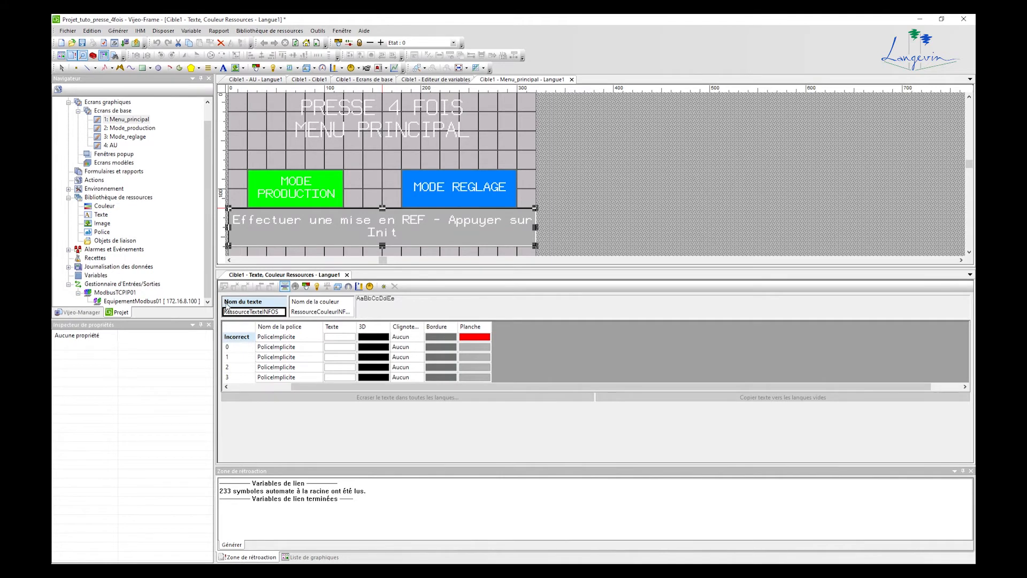
pyautogui.click(316, 312)
pyautogui.moveTo(755, 388); pyautogui.dragTo(560, 379)
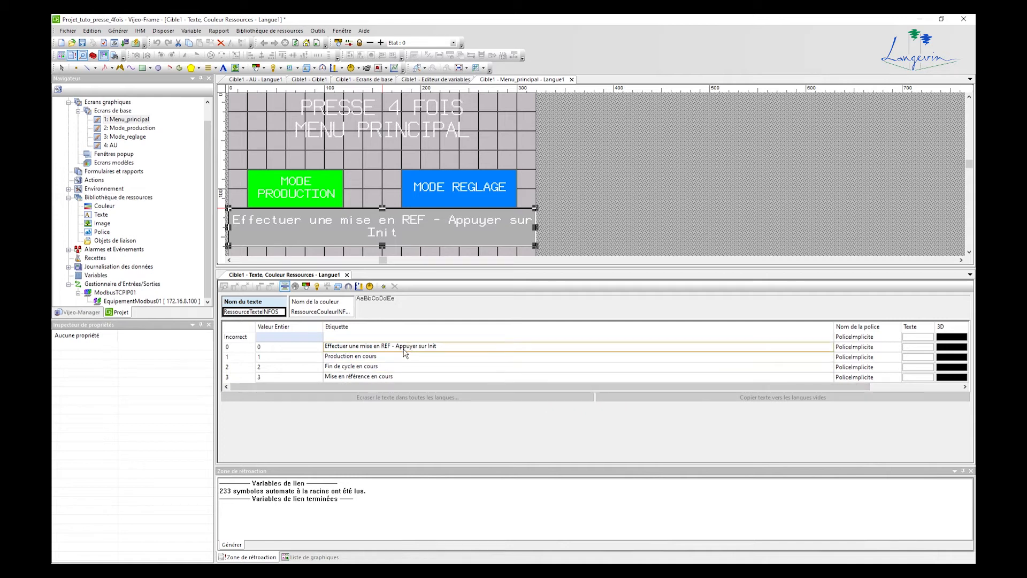
pyautogui.moveTo(839, 387); pyautogui.dragTo(936, 377)
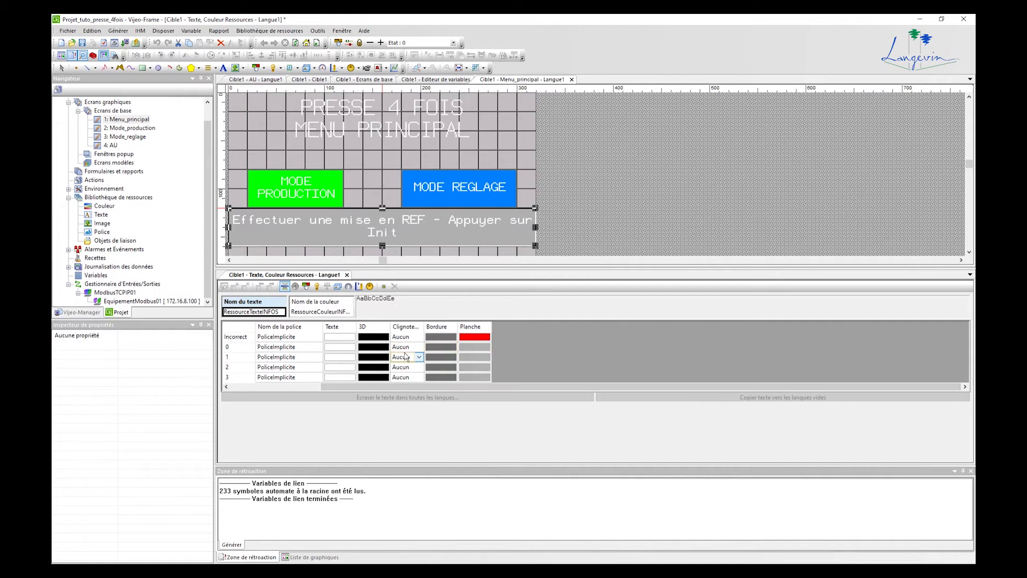
pyautogui.moveTo(428, 386); pyautogui.dragTo(324, 398)
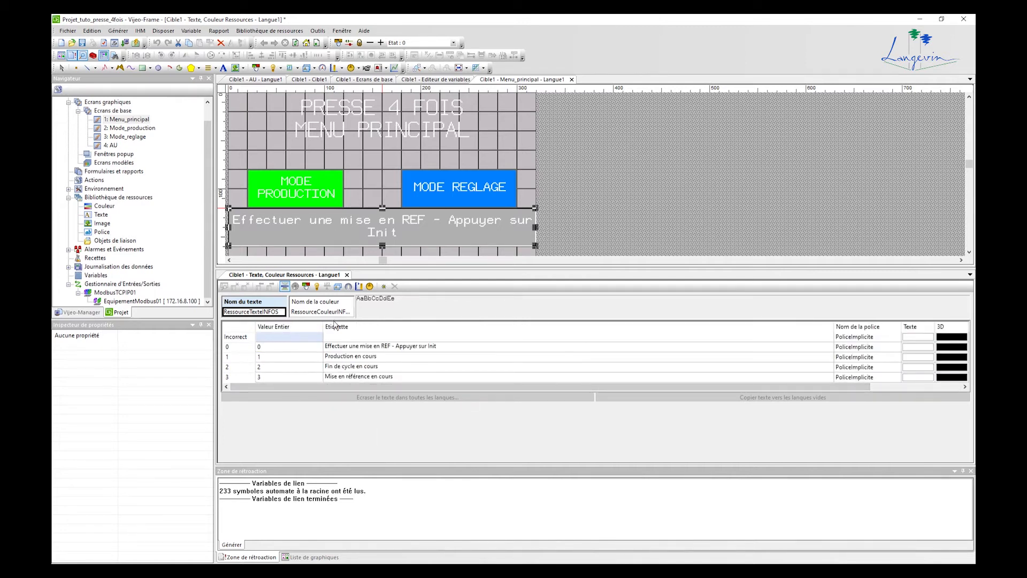
pyautogui.click(347, 275)
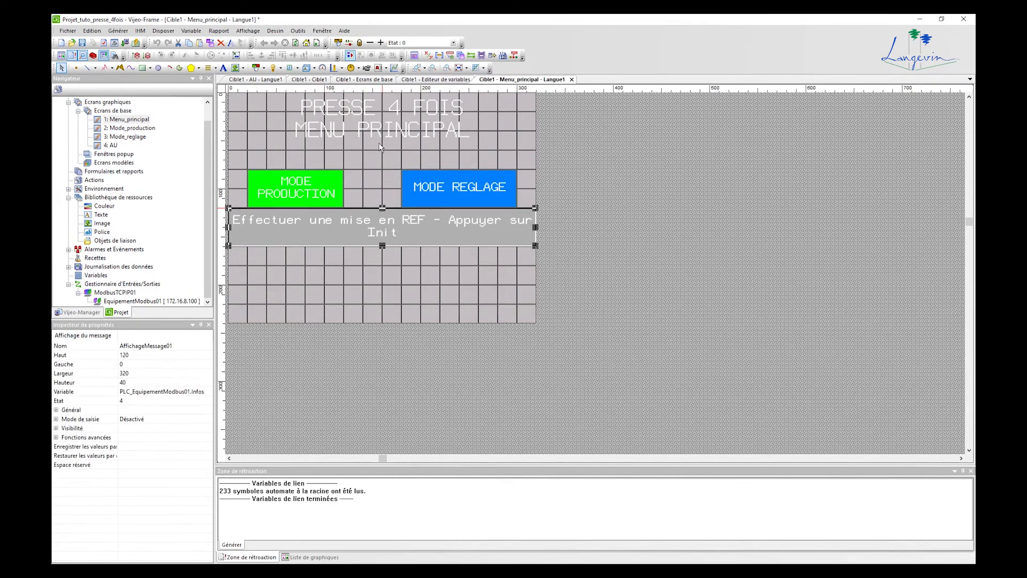
# Step: Preview the message display's successive states on Menu_principal and go back to state 2
pyautogui.click(381, 42)
pyautogui.click(380, 43)
pyautogui.click(380, 43)
pyautogui.click(370, 43)
# Step: Move the MODE PRODUCTION and MODE REGLAGE switches up to a top position of 60, clear of the message display
pyautogui.click(298, 182)
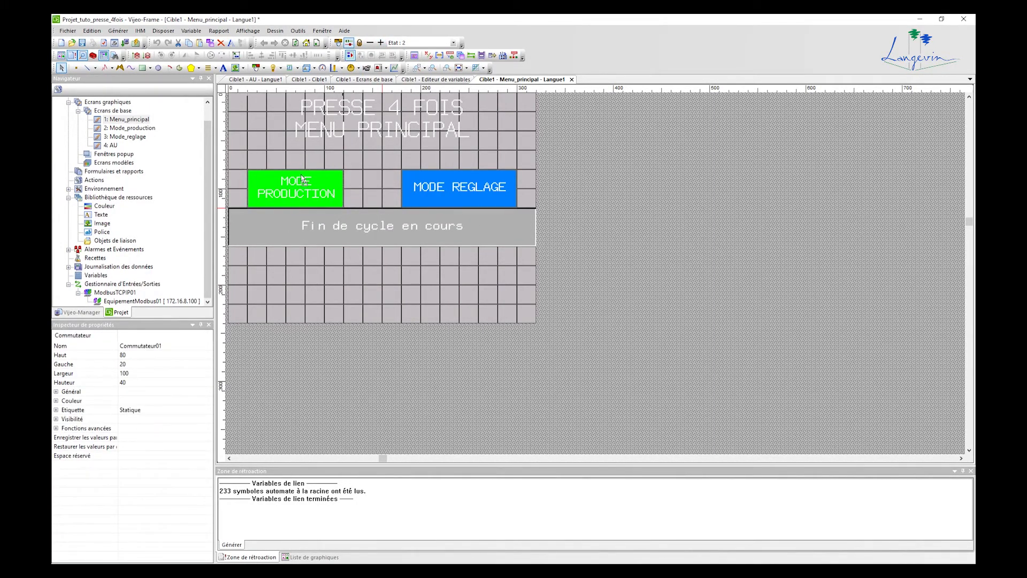
pyautogui.moveTo(297, 181); pyautogui.dragTo(298, 162)
pyautogui.click(441, 176)
pyautogui.moveTo(442, 177); pyautogui.dragTo(449, 157)
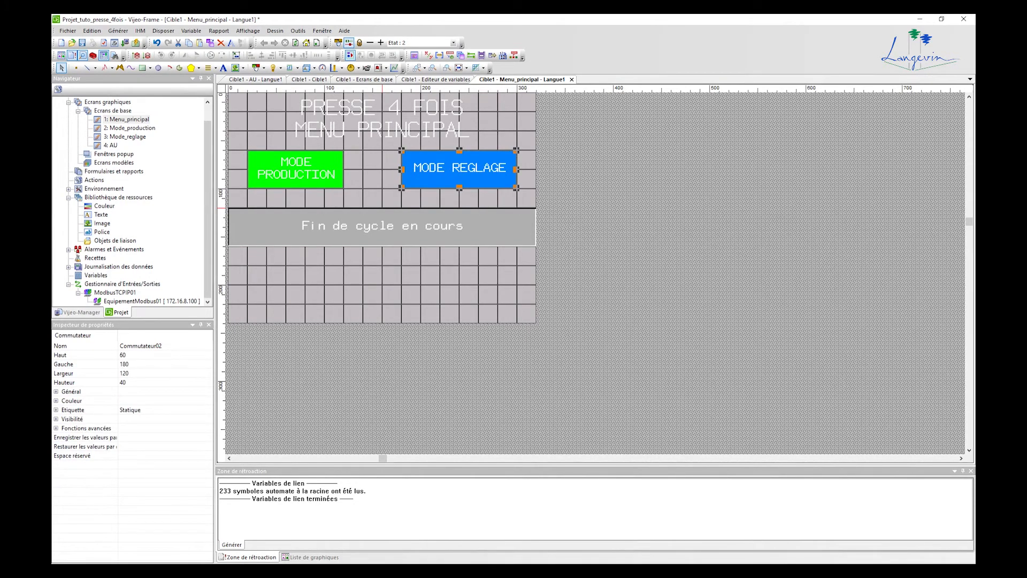
# Step: Switch to the Word specification, maximize it and examine the Écran 1 layout under DIALOGUE D'EXPLOITATION
pyautogui.moveTo(52, 51); pyautogui.dragTo(463, 53)
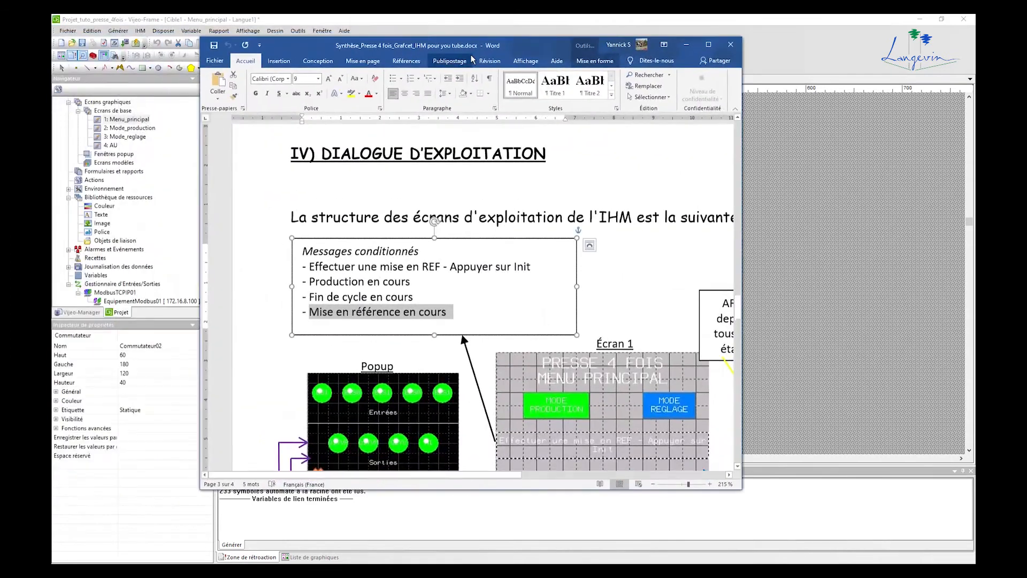
pyautogui.doubleClick(522, 47)
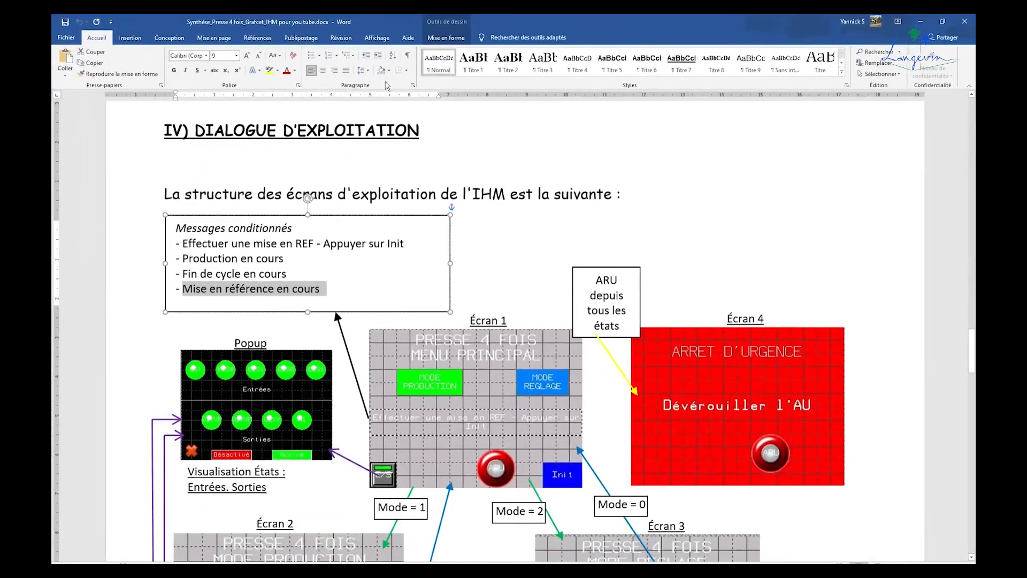
pyautogui.scroll(-3, 491, 386)
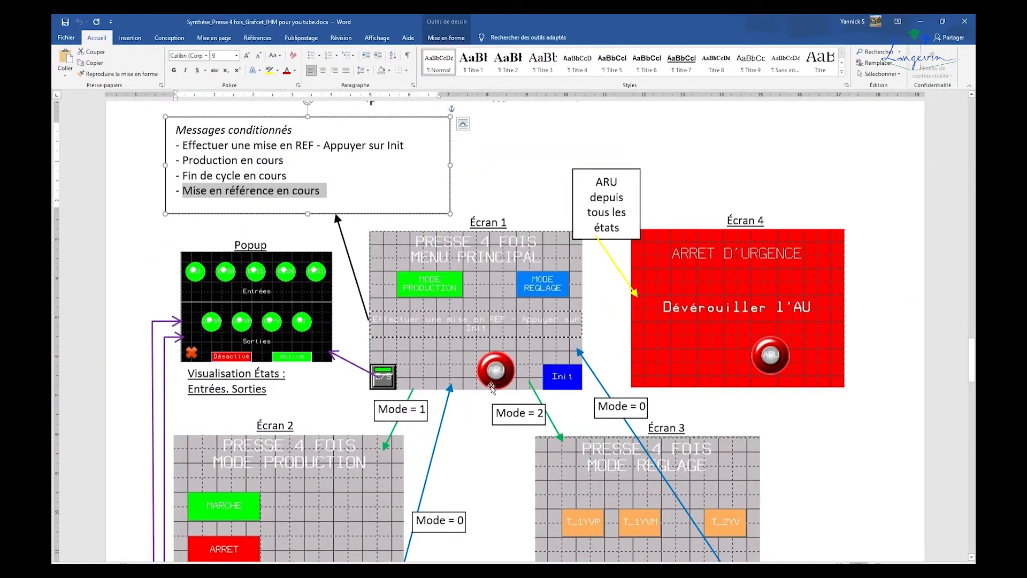